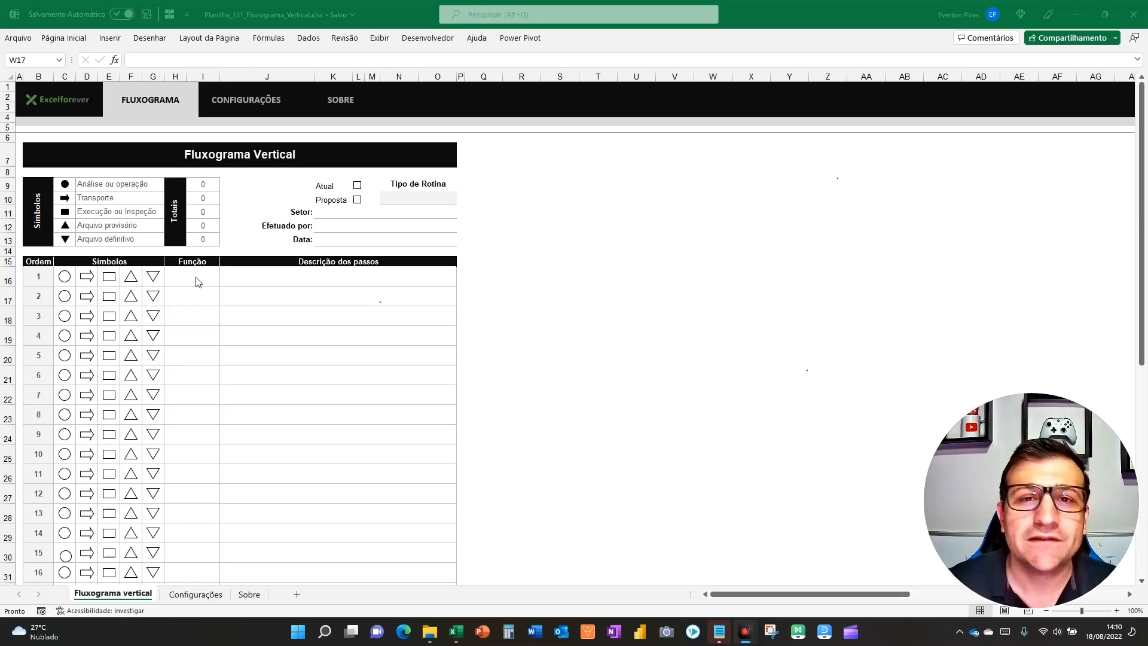
pyautogui.press('F5')
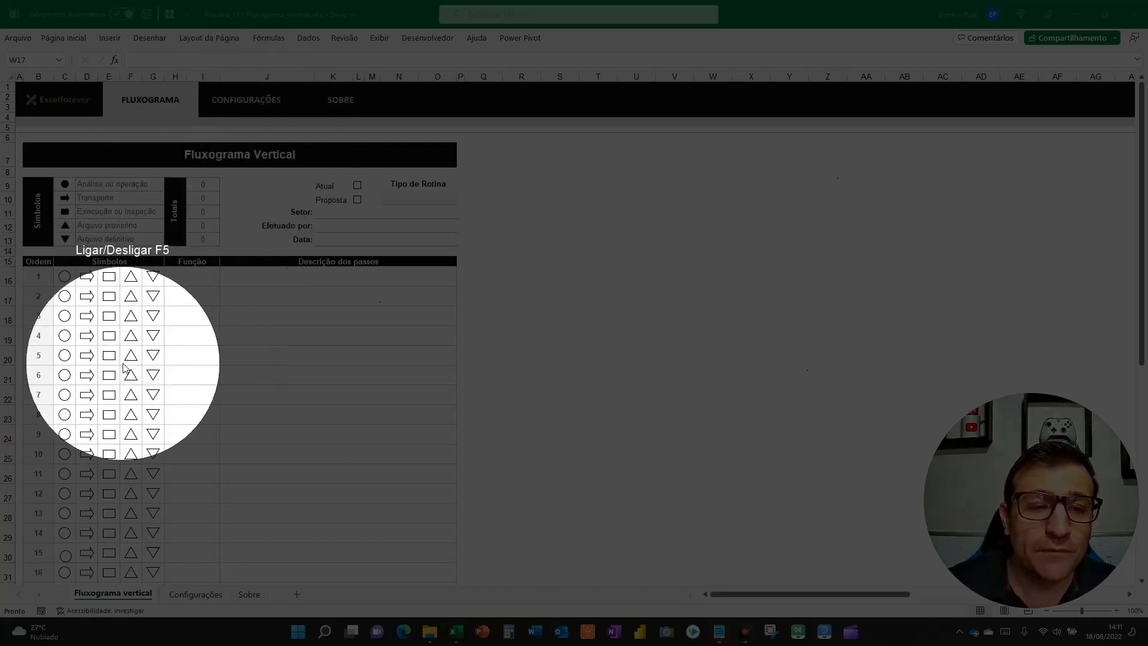
pyautogui.press('F5')
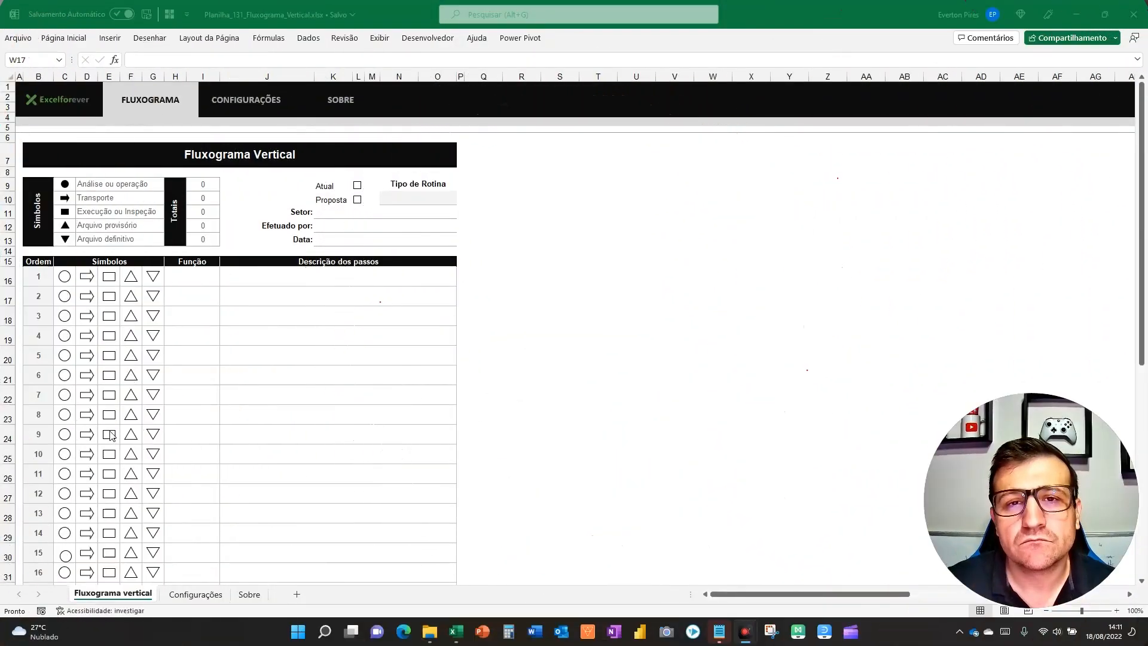
pyautogui.press('F5')
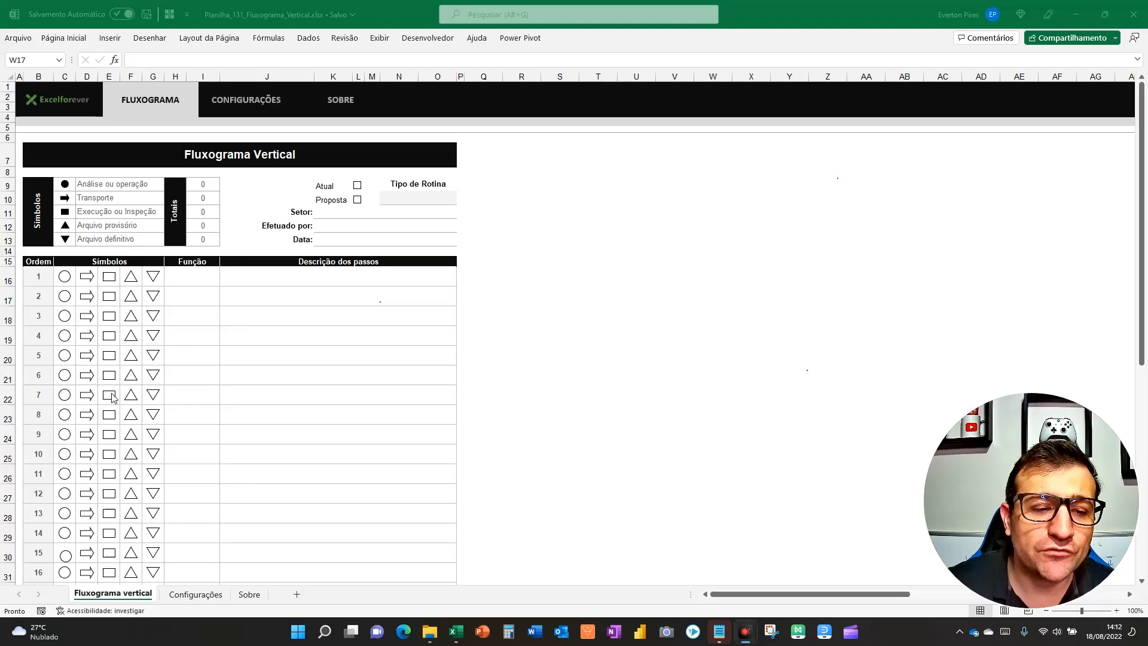
pyautogui.press('F5')
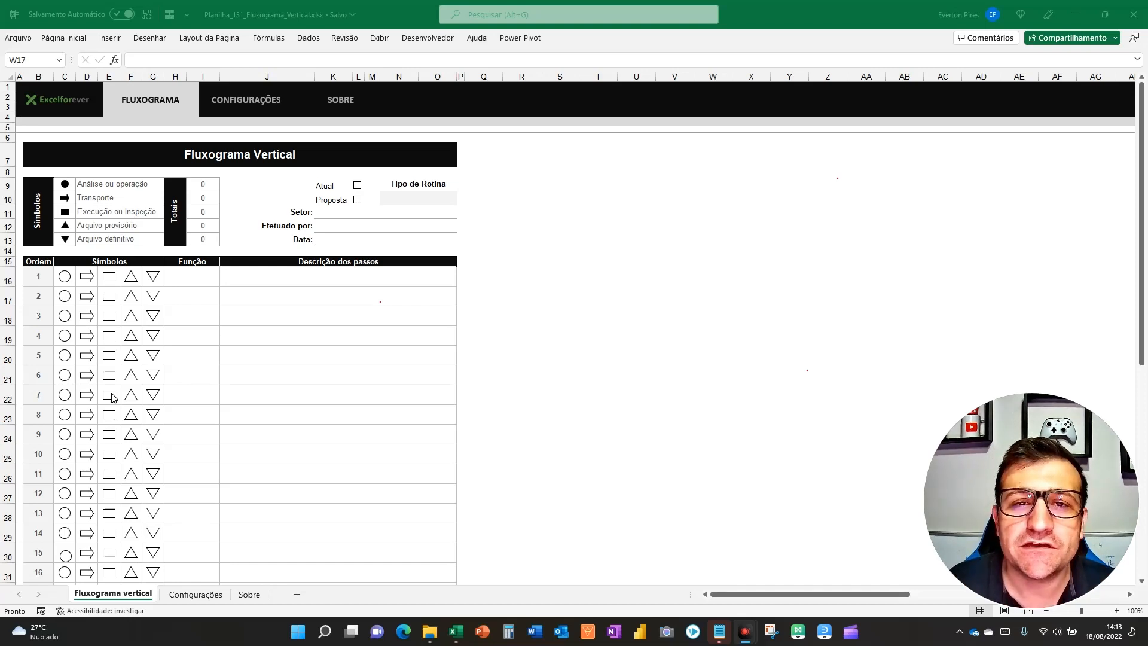
pyautogui.click(550, 263)
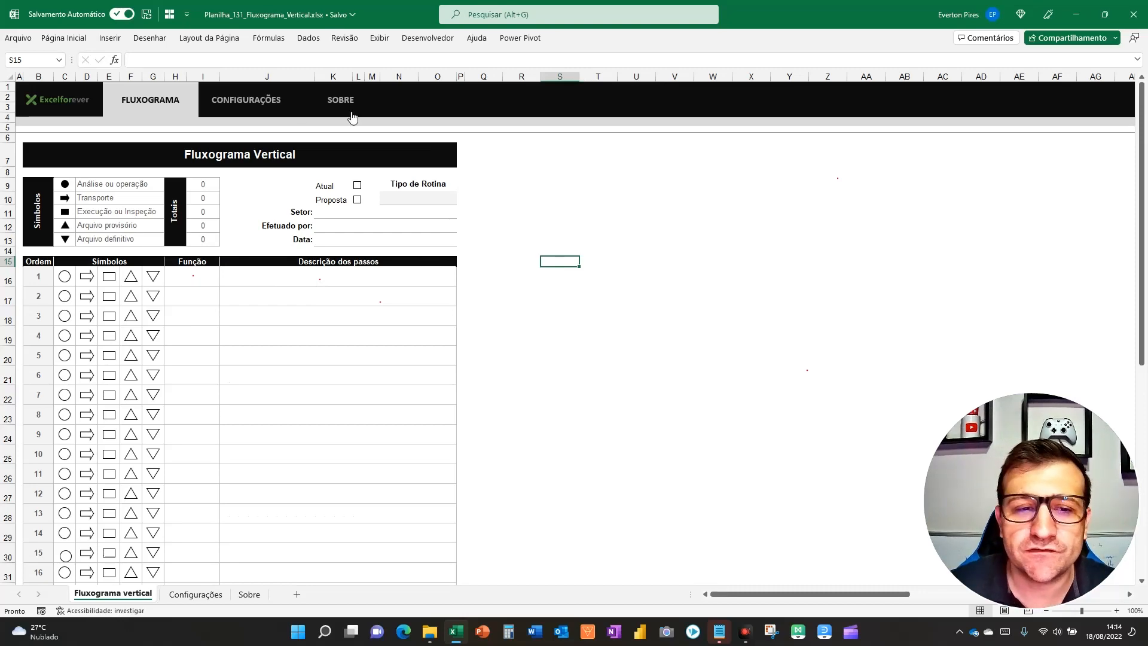
# Toggle the Atual and Proposta checkboxes in the flowchart header, leaving only Atual ticked
pyautogui.press('F5')
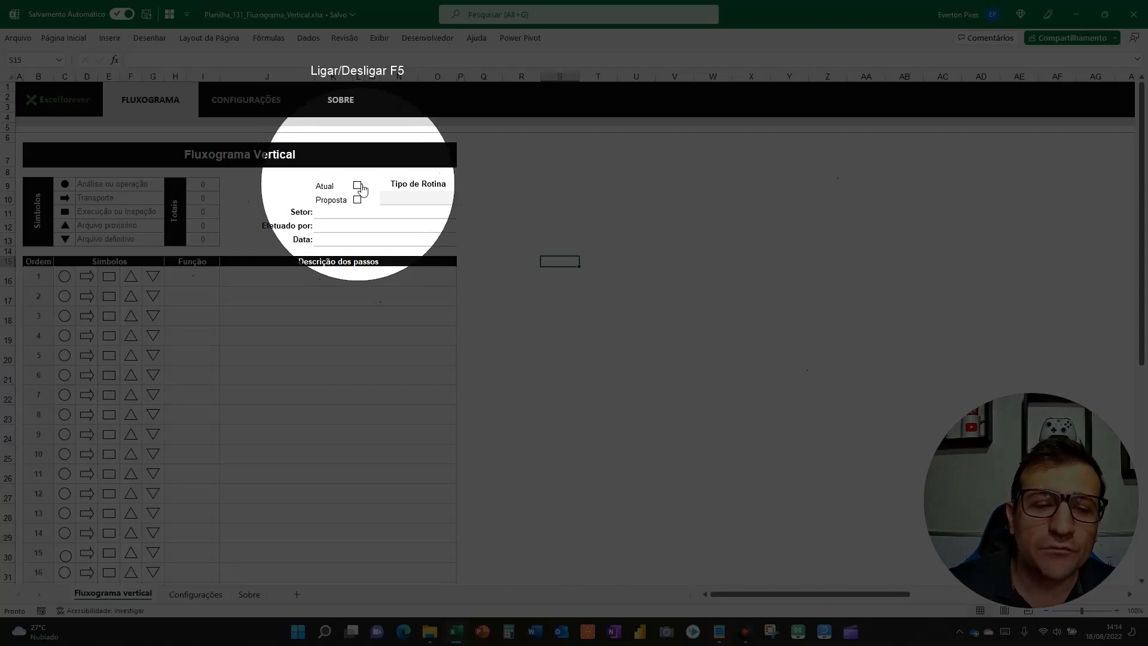
pyautogui.press('F5')
pyautogui.click(357, 185)
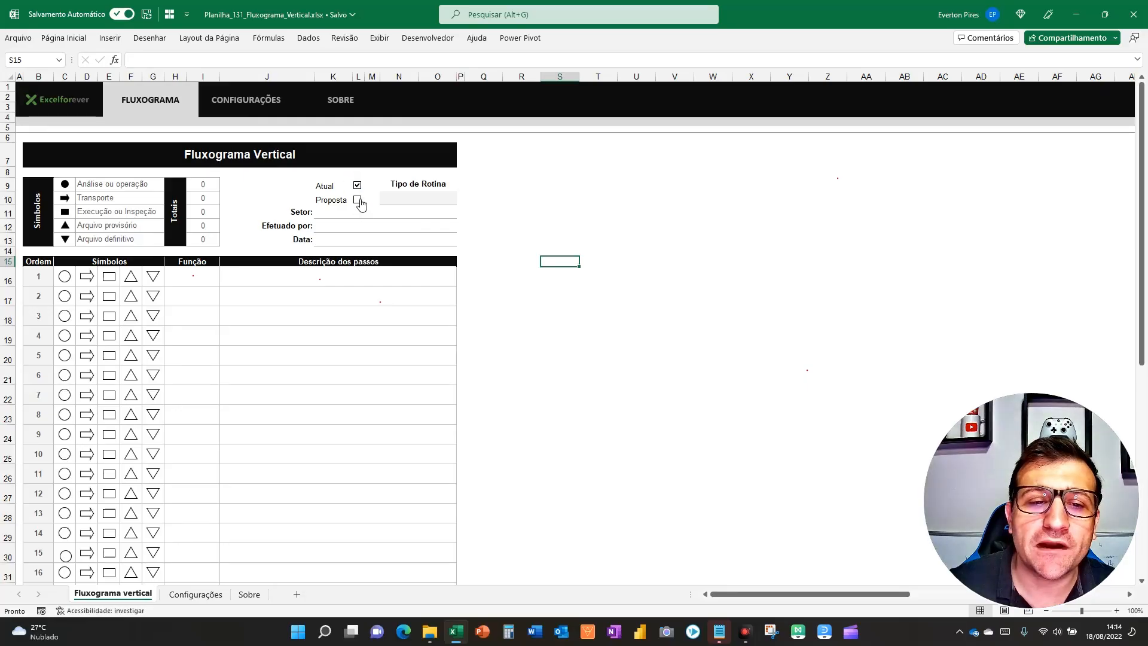
pyautogui.click(357, 199)
pyautogui.click(358, 199)
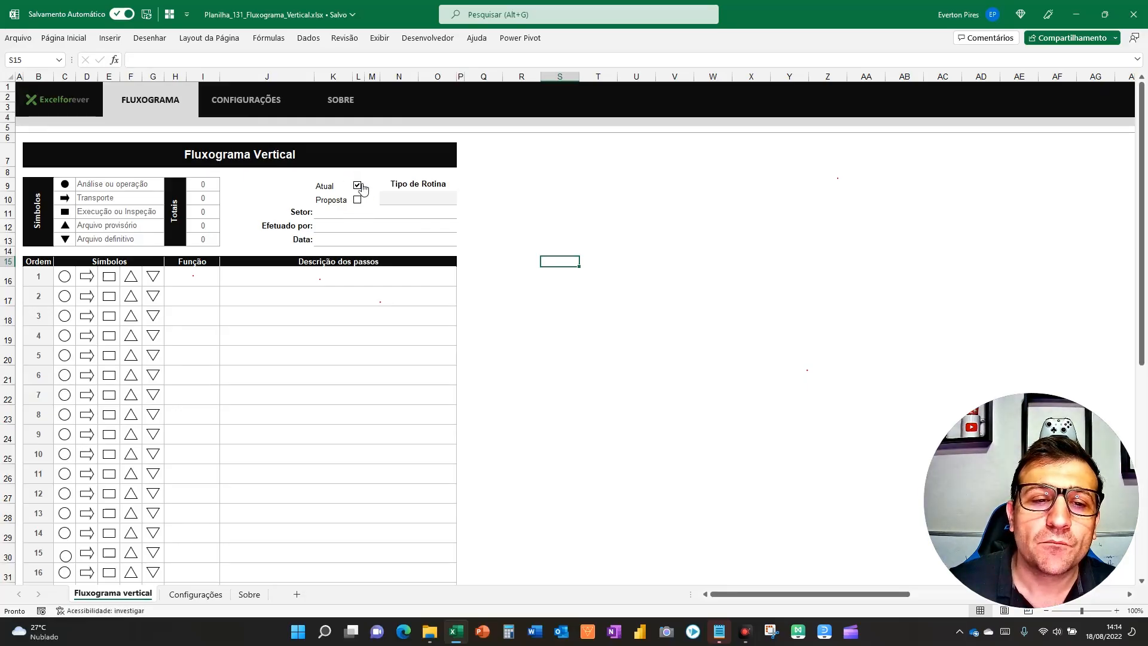
pyautogui.click(357, 185)
pyautogui.click(357, 199)
pyautogui.click(357, 185)
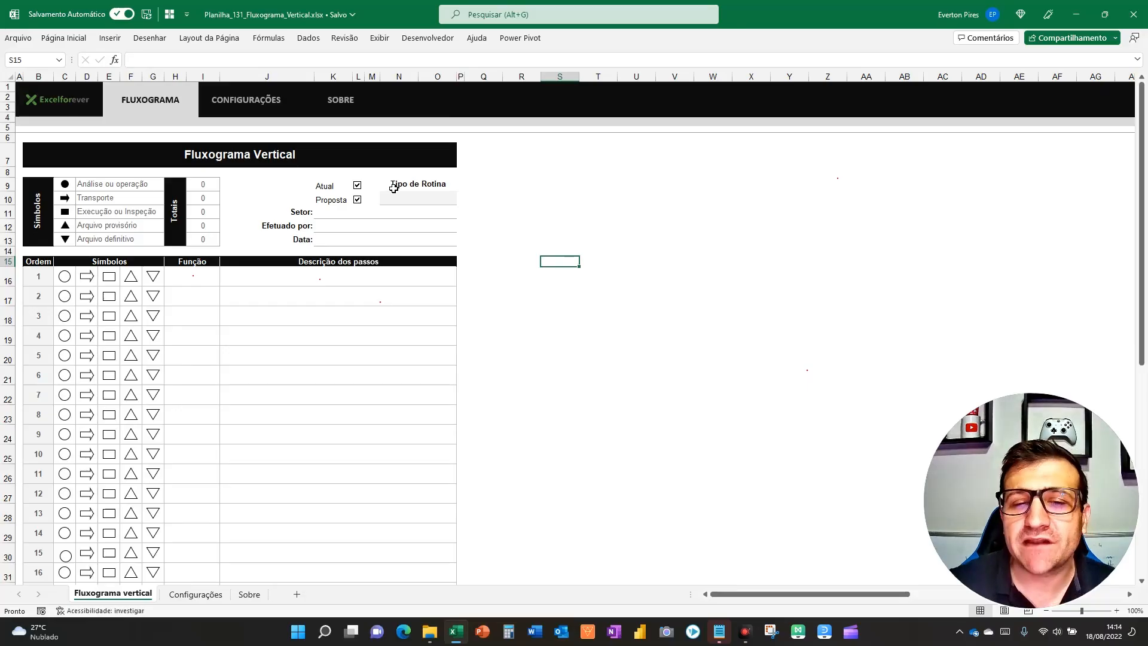
pyautogui.click(357, 199)
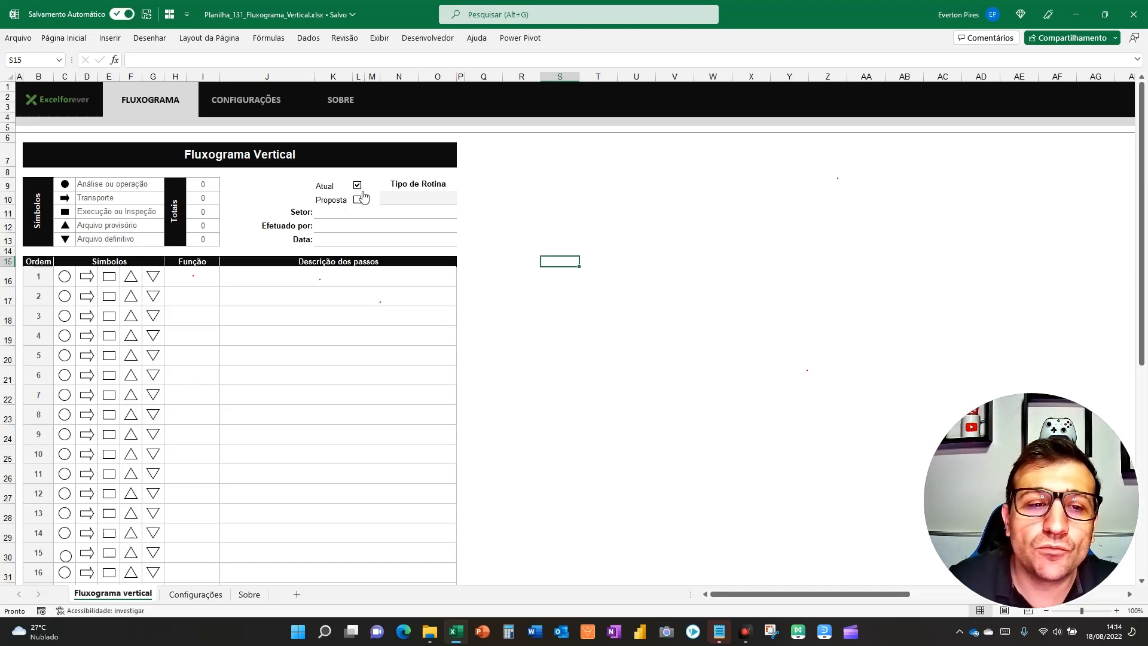
pyautogui.press('F5')
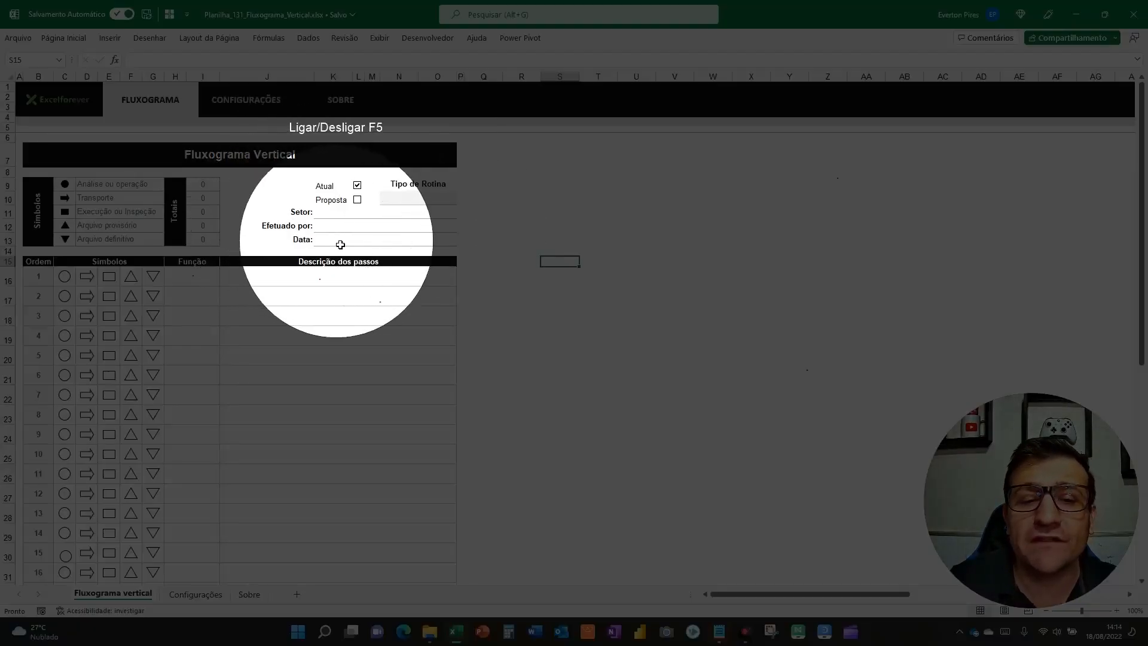
pyautogui.press('F5')
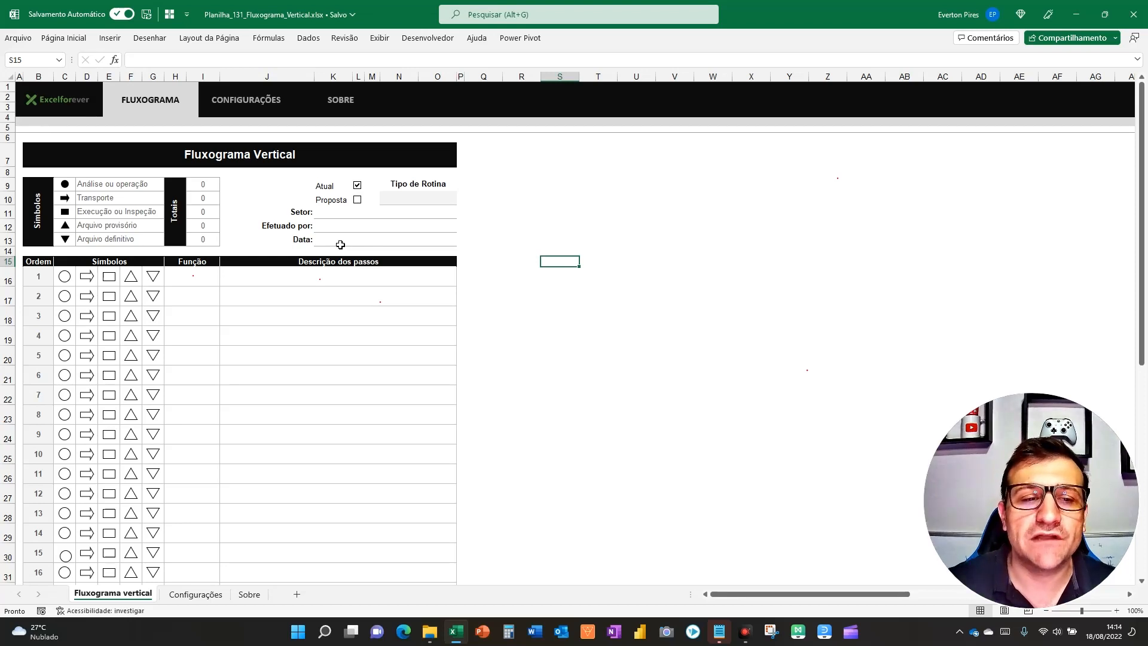
pyautogui.press('F5')
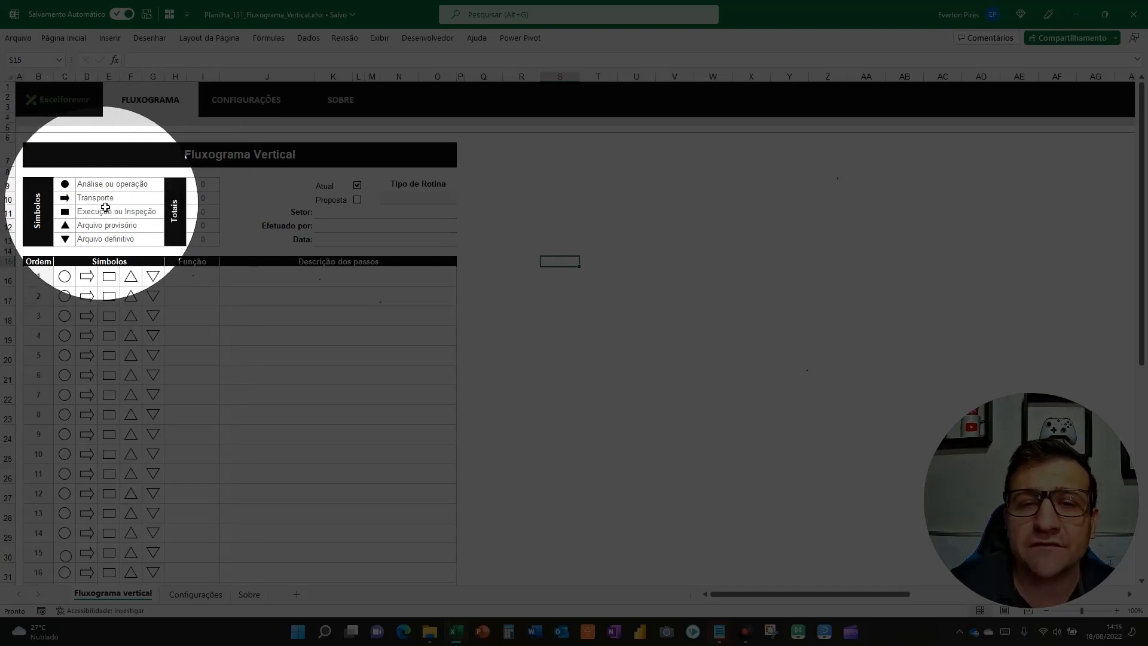
pyautogui.press('F5')
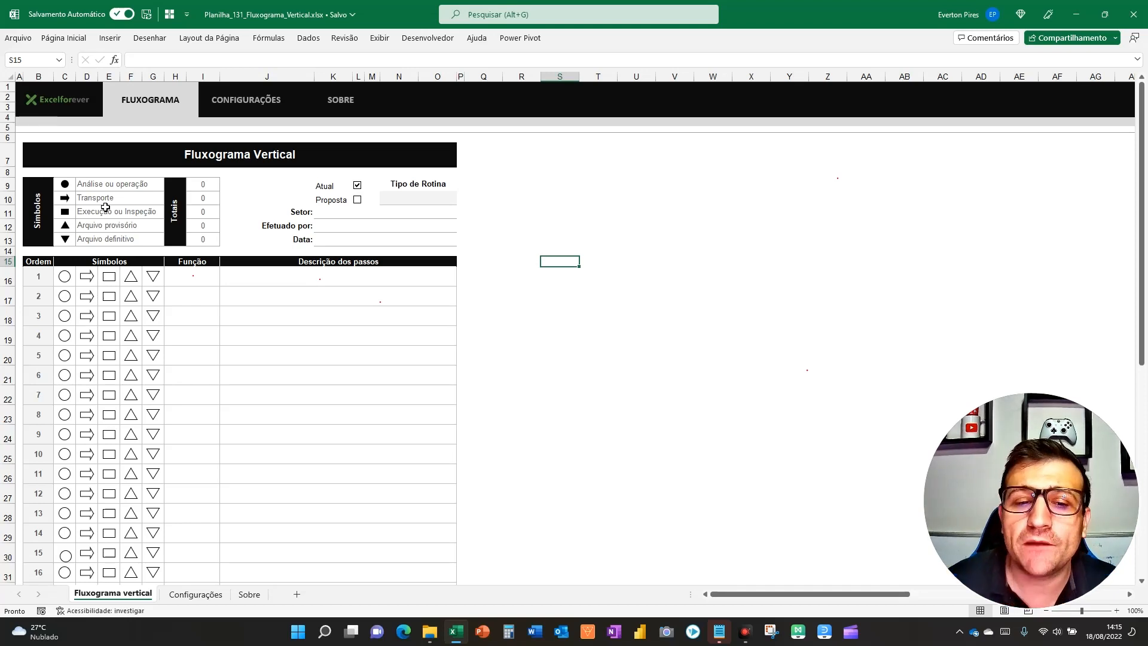
# Show the available choices for the Função cell of order 1 in the flowchart table
pyautogui.click(197, 276)
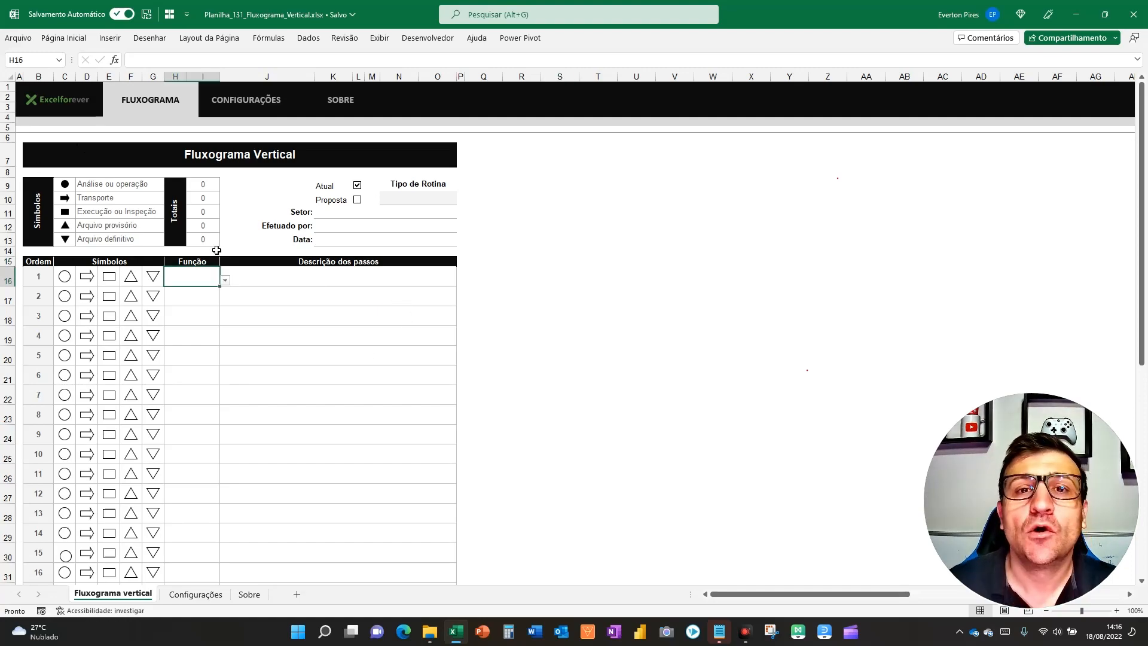
pyautogui.press('F5')
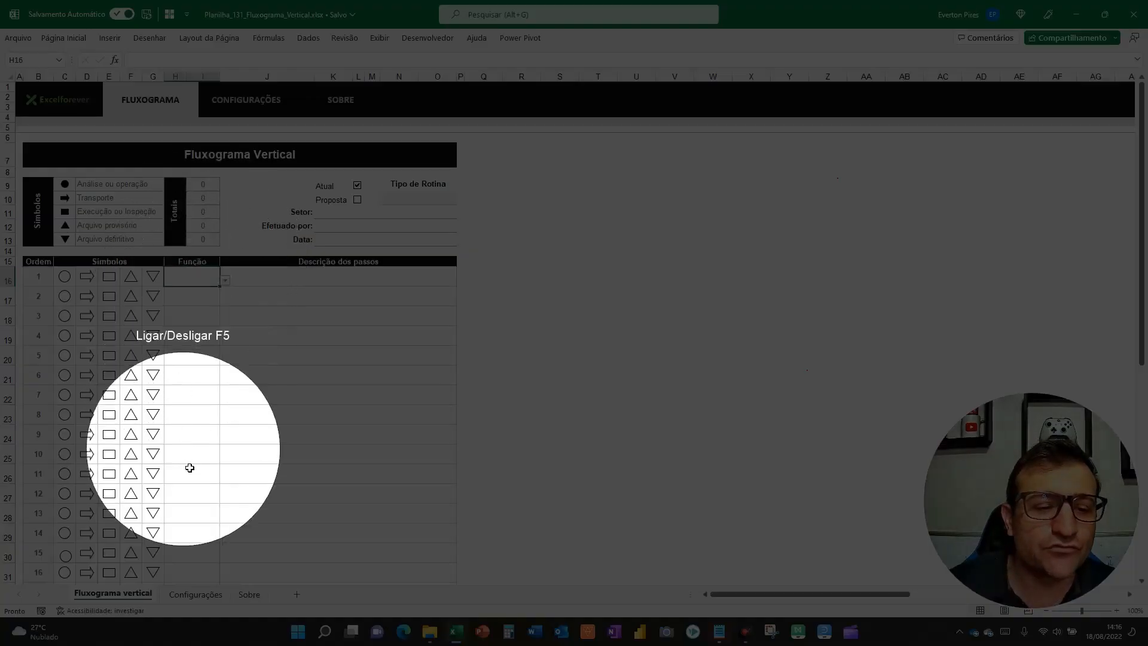
pyautogui.press('F5')
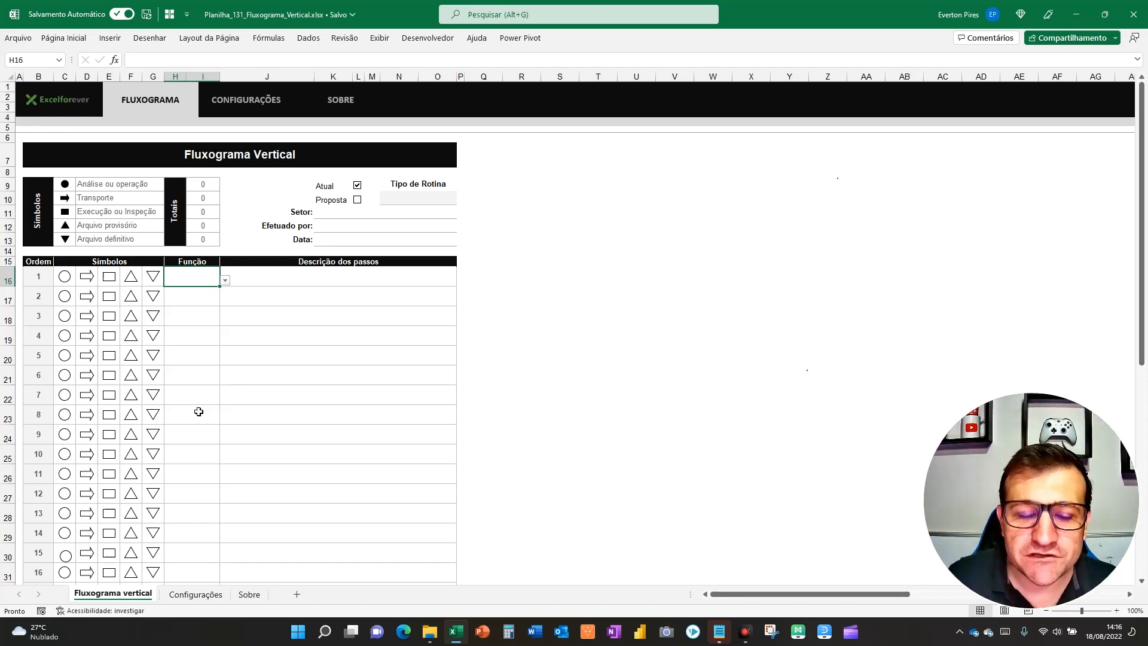
pyautogui.hotkey('alt', 'Down')
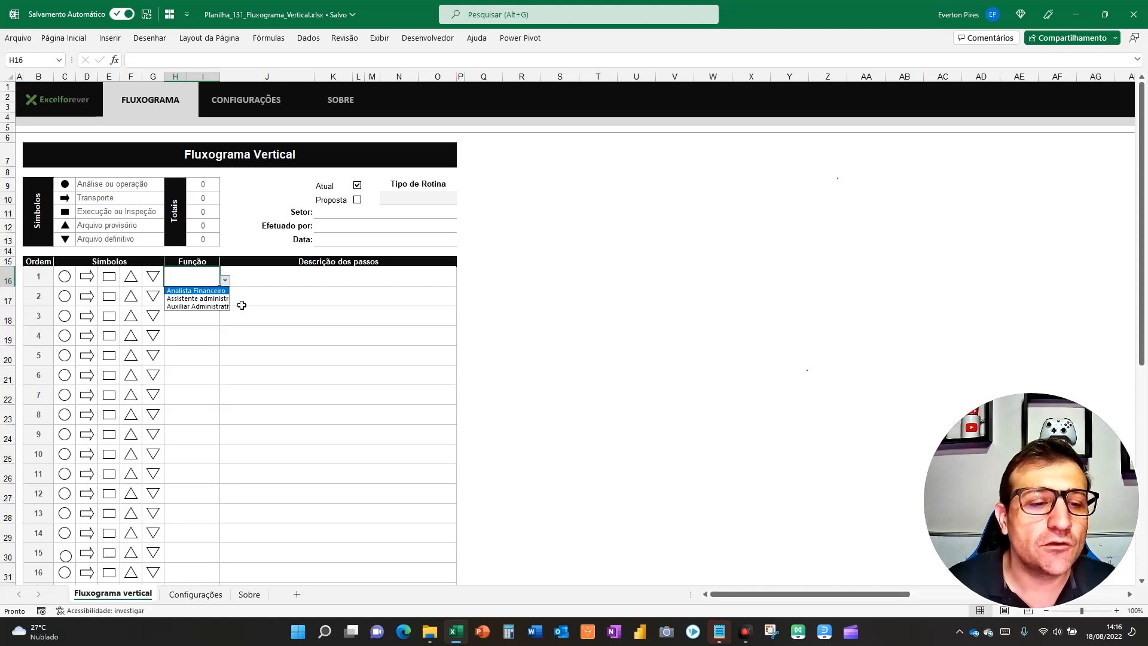
pyautogui.press('F5')
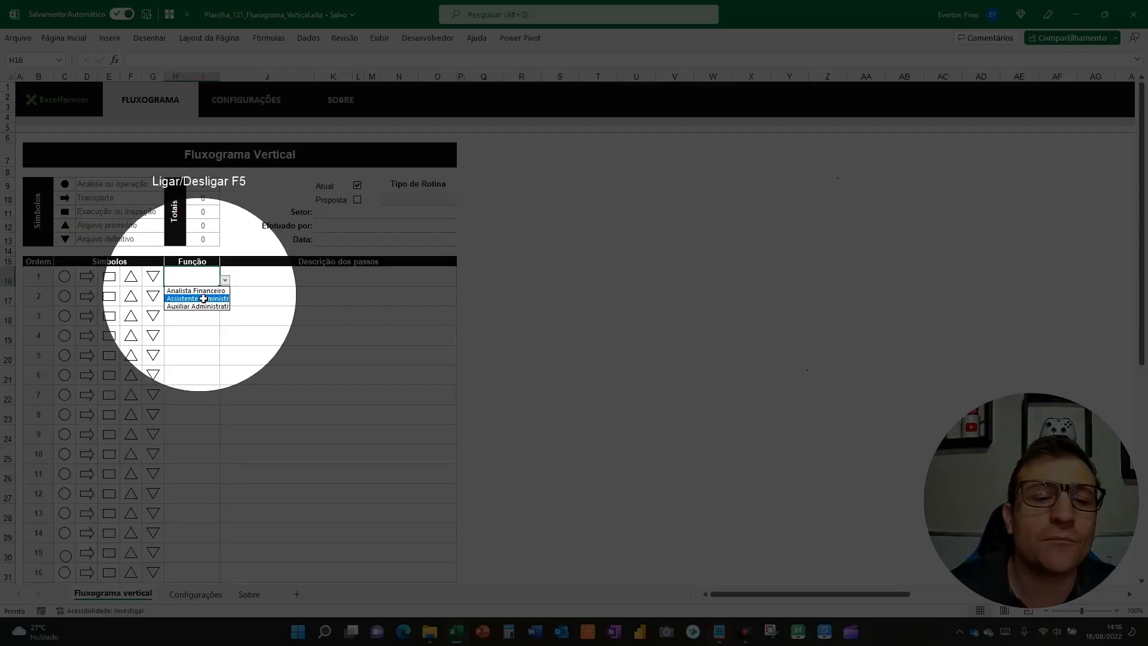
pyautogui.press('F5')
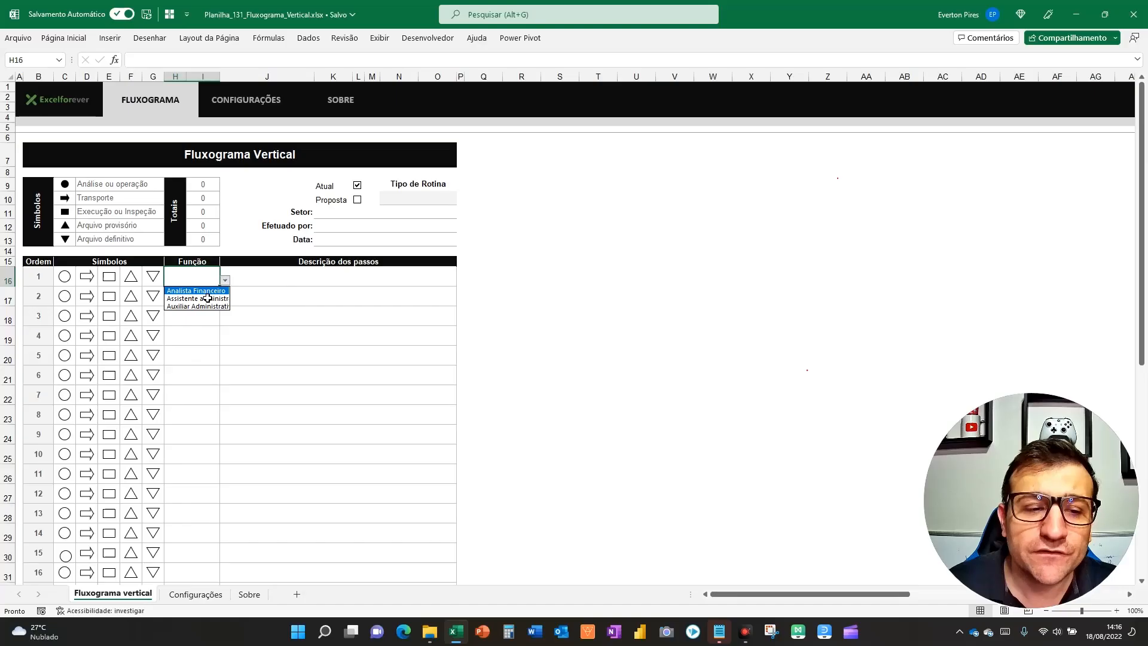
# Add "Analista jurídico" as a new entry at the end of the Funções table on the Configurações sheet
pyautogui.press('F5')
pyautogui.click(190, 599)
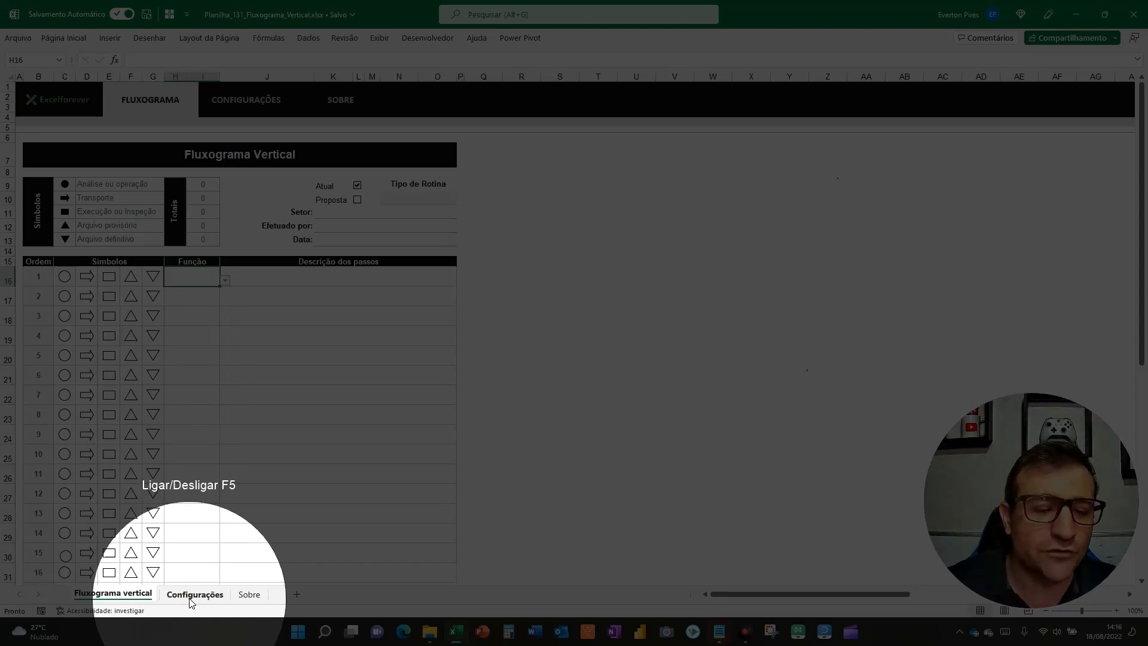
pyautogui.press('F5')
pyautogui.press('F5')
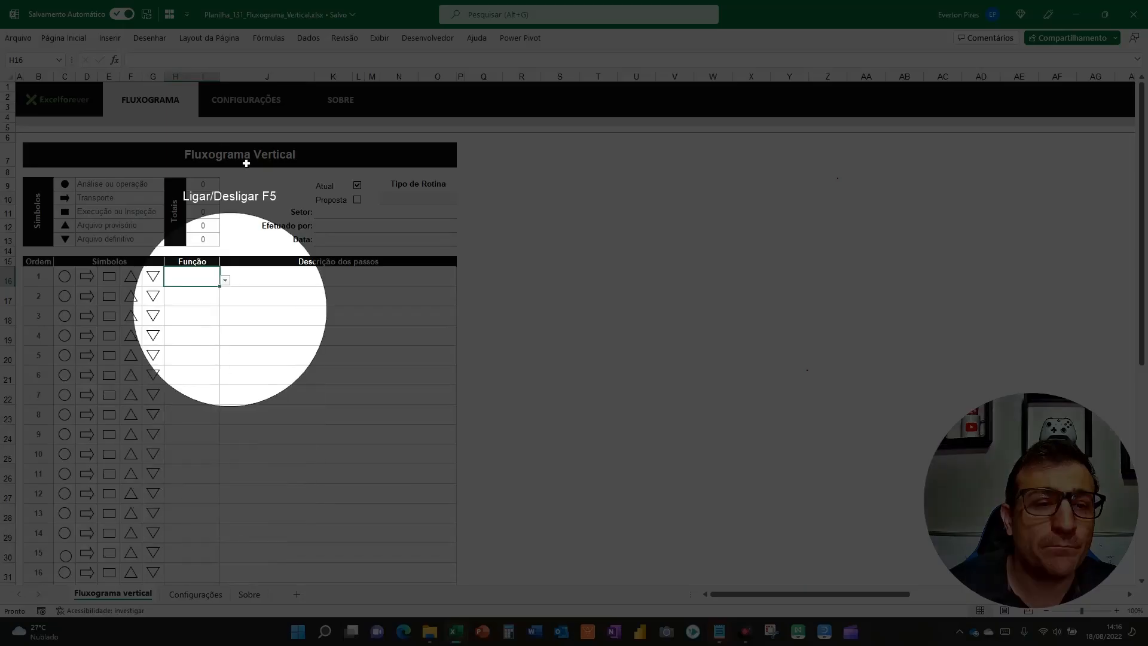
pyautogui.press('F5')
pyautogui.click(252, 103)
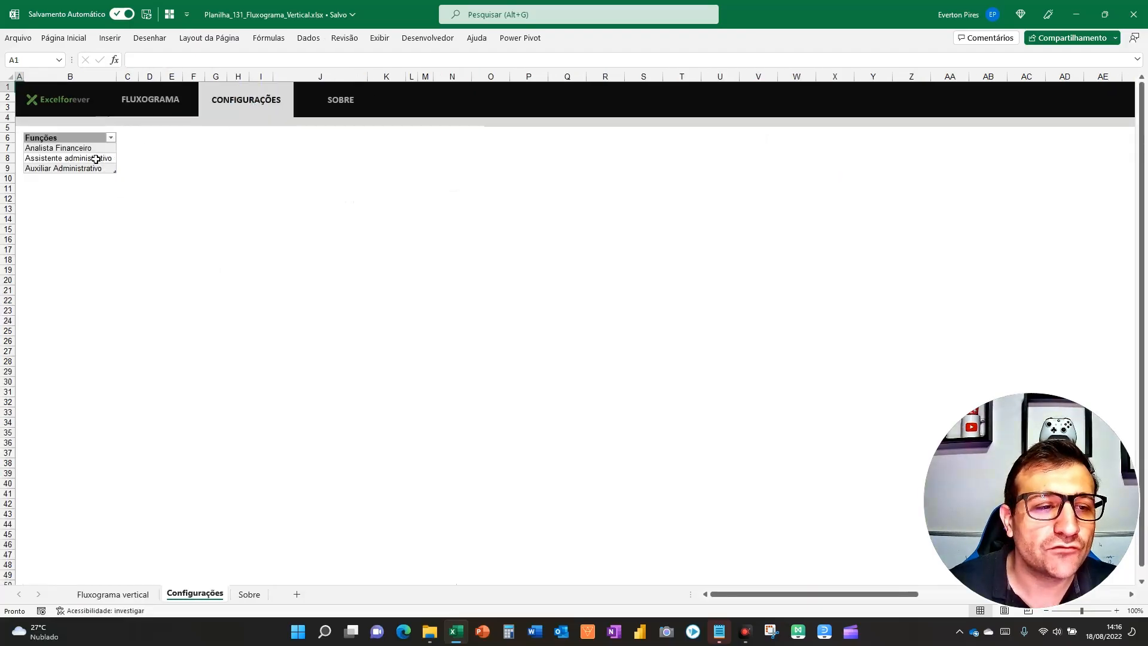
pyautogui.press('F5')
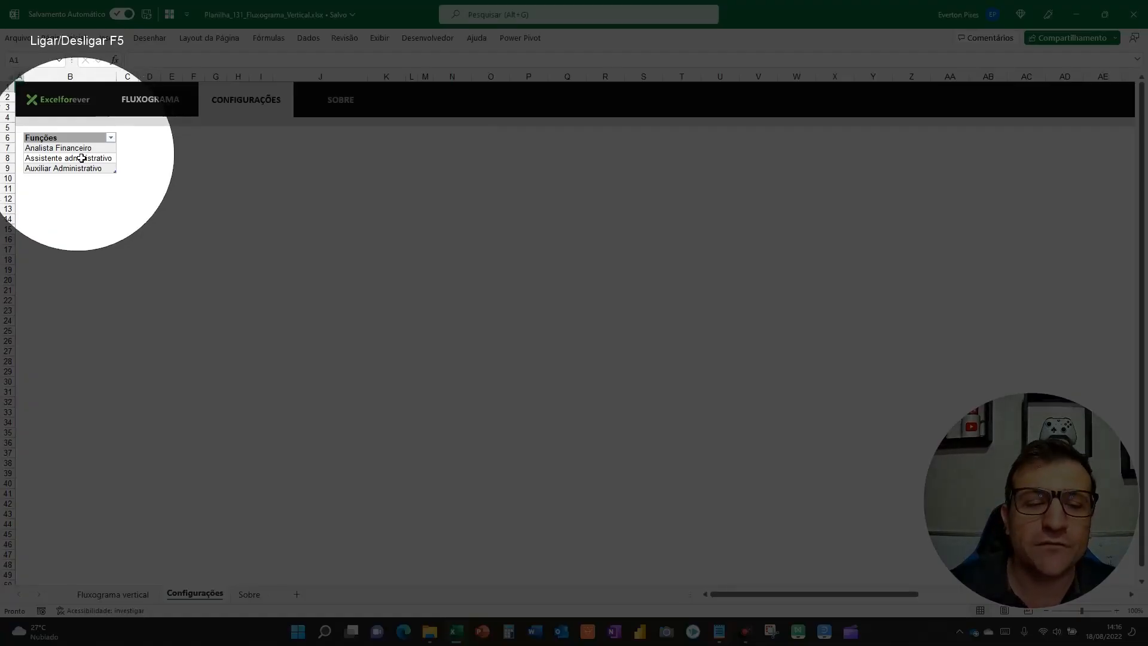
pyautogui.press('F5')
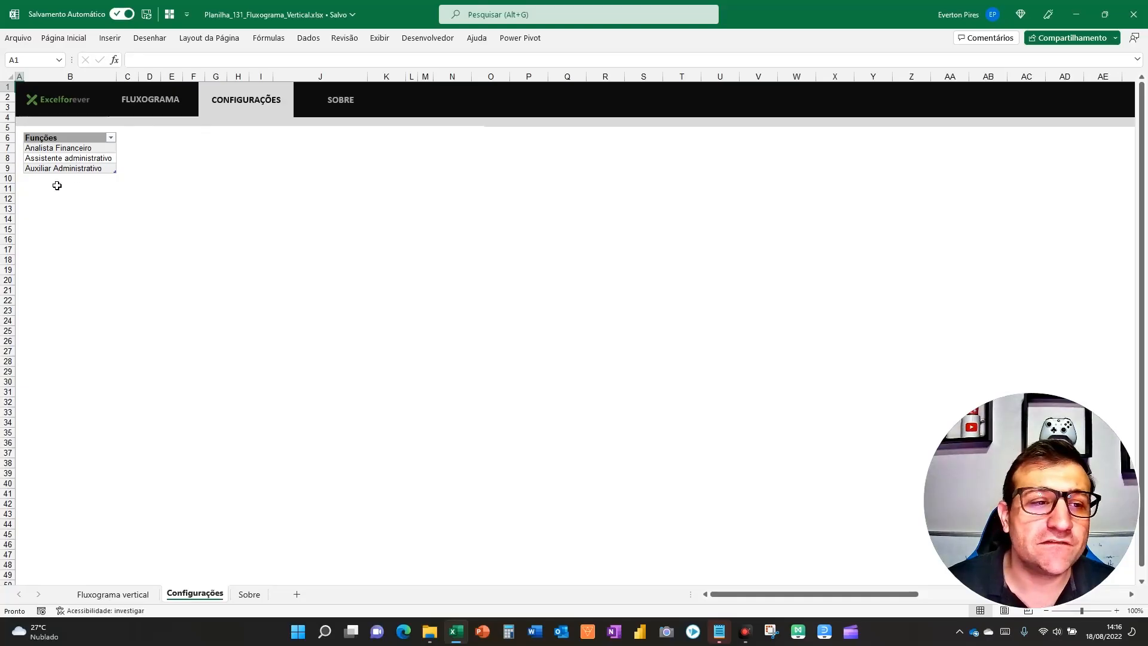
pyautogui.click(60, 181)
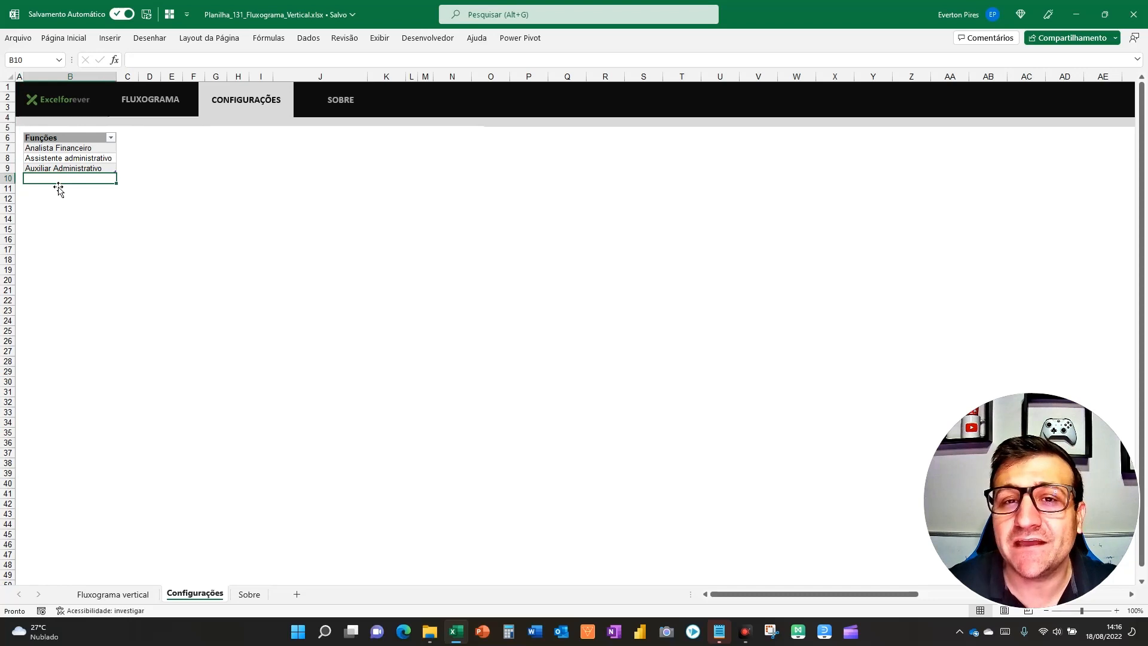
pyautogui.write('A')
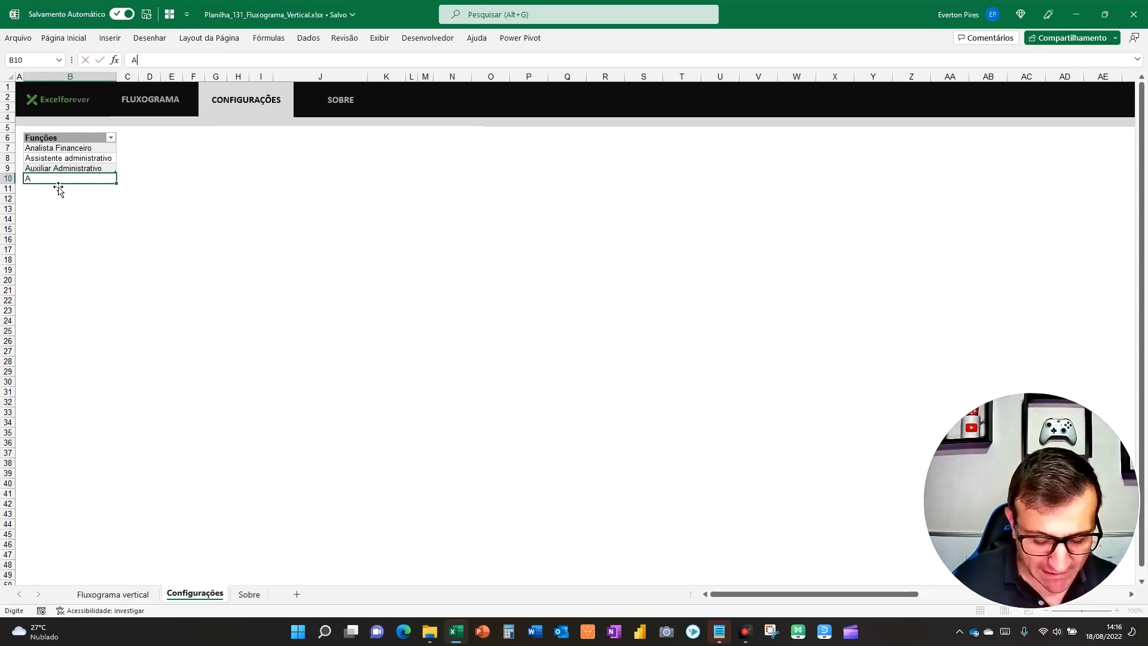
pyautogui.write('nalista jurídico')
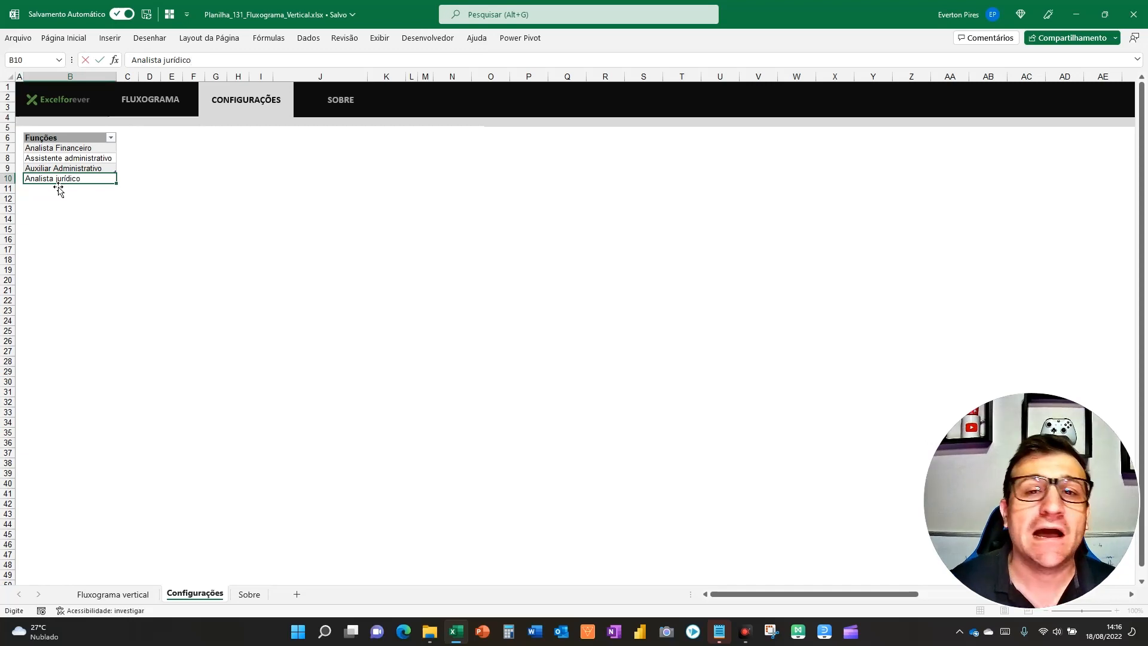
pyautogui.press('Return')
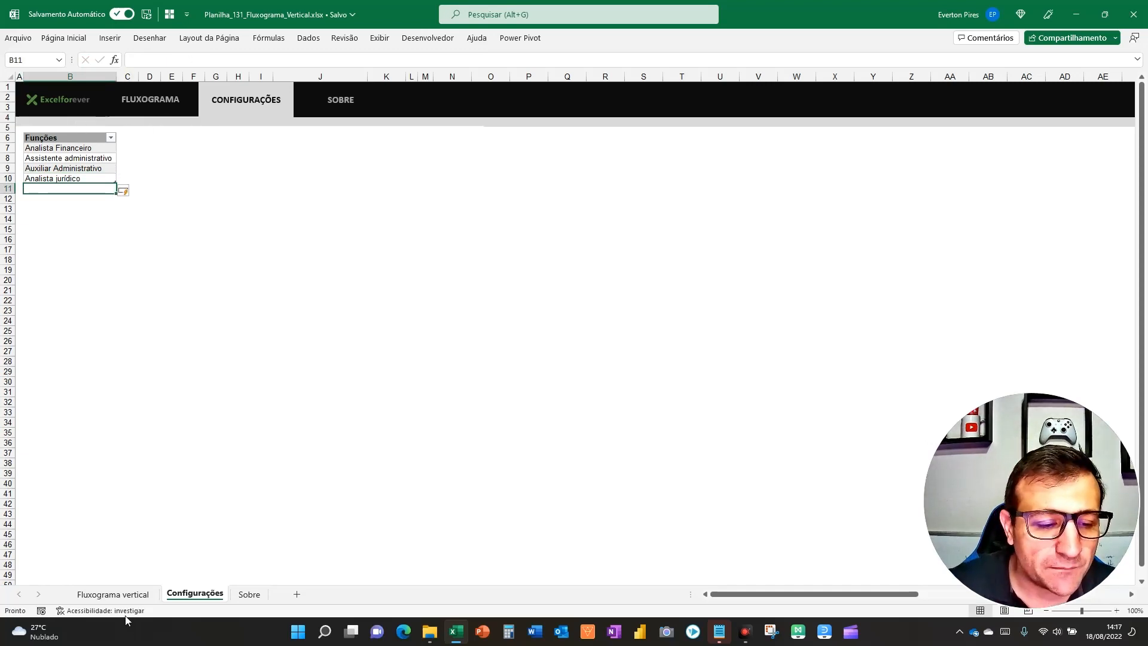
# Choose "Analista jurídico" as the Função for order 1 on the Fluxograma vertical sheet
pyautogui.click(119, 594)
pyautogui.hotkey('alt', 'Down')
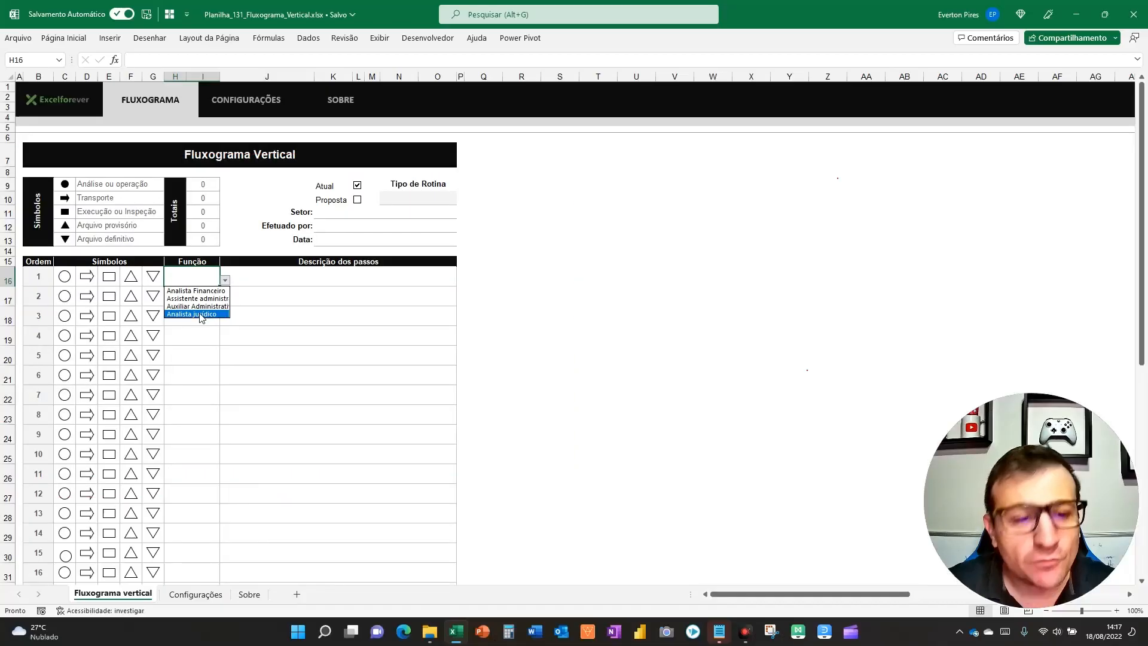
pyautogui.click(199, 314)
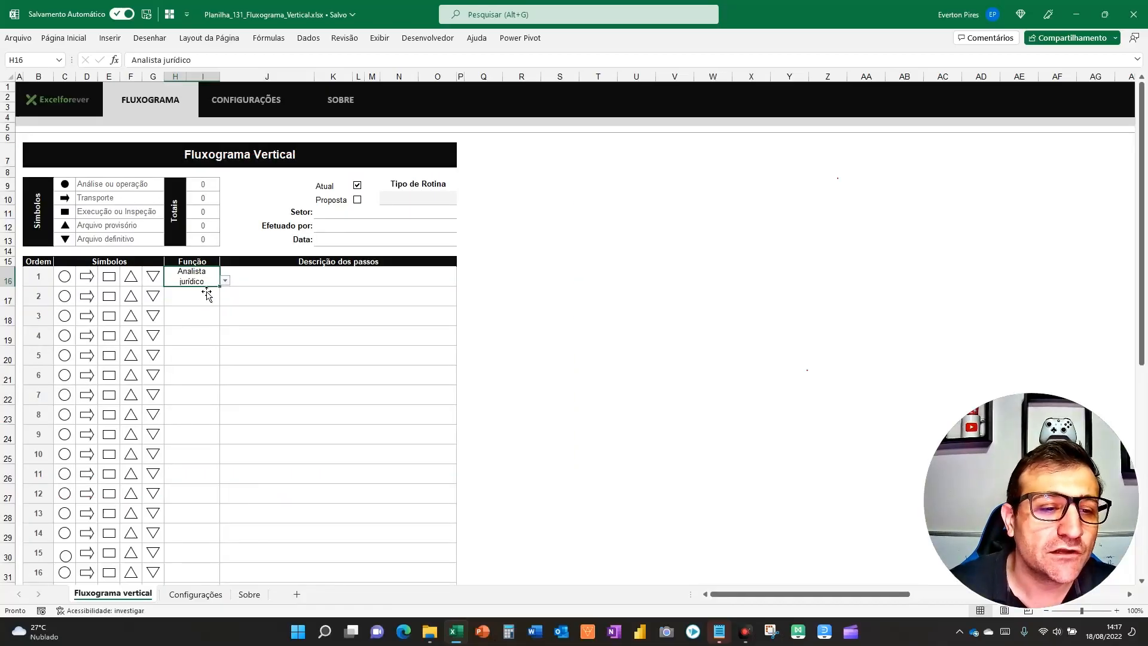
# Copy order 1's "Analista jurídico" into the Função cells of orders 2 through 28 as values only
pyautogui.hotkey('ctrl', 'c')
pyautogui.press('Down')
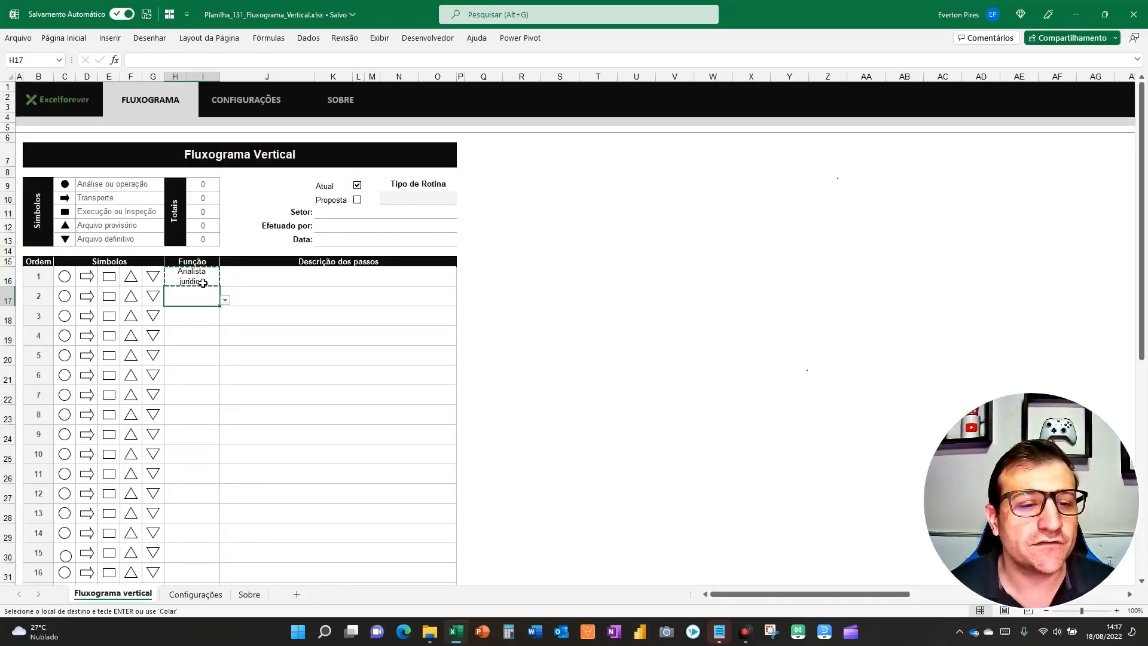
pyautogui.hotkey('shift', 'Down')
pyautogui.hotkey('shift', 'Down')
pyautogui.hotkey('shift', 'Down')
pyautogui.hotkey('shift', 'Down')
pyautogui.hotkey('shift', 'Down')
pyautogui.hotkey('shift', 'Down')
pyautogui.hotkey('shift', 'Down')
pyautogui.hotkey('shift', 'Down')
pyautogui.hotkey('shift', 'Down')
pyautogui.hotkey('shift', 'Down')
pyautogui.hotkey('shift', 'Down')
pyautogui.hotkey('shift', 'Down')
pyautogui.hotkey('shift', 'Down')
pyautogui.hotkey('shift', 'Down')
pyautogui.hotkey('shift', 'Down')
pyautogui.hotkey('shift', 'Down')
pyautogui.hotkey('shift', 'Down')
pyautogui.hotkey('shift', 'Down')
pyautogui.hotkey('shift', 'Down')
pyautogui.hotkey('shift', 'Down')
pyautogui.hotkey('shift', 'Up')
pyautogui.hotkey('shift', 'Up')
pyautogui.hotkey('shift', 'Up')
pyautogui.hotkey('shift', 'Up')
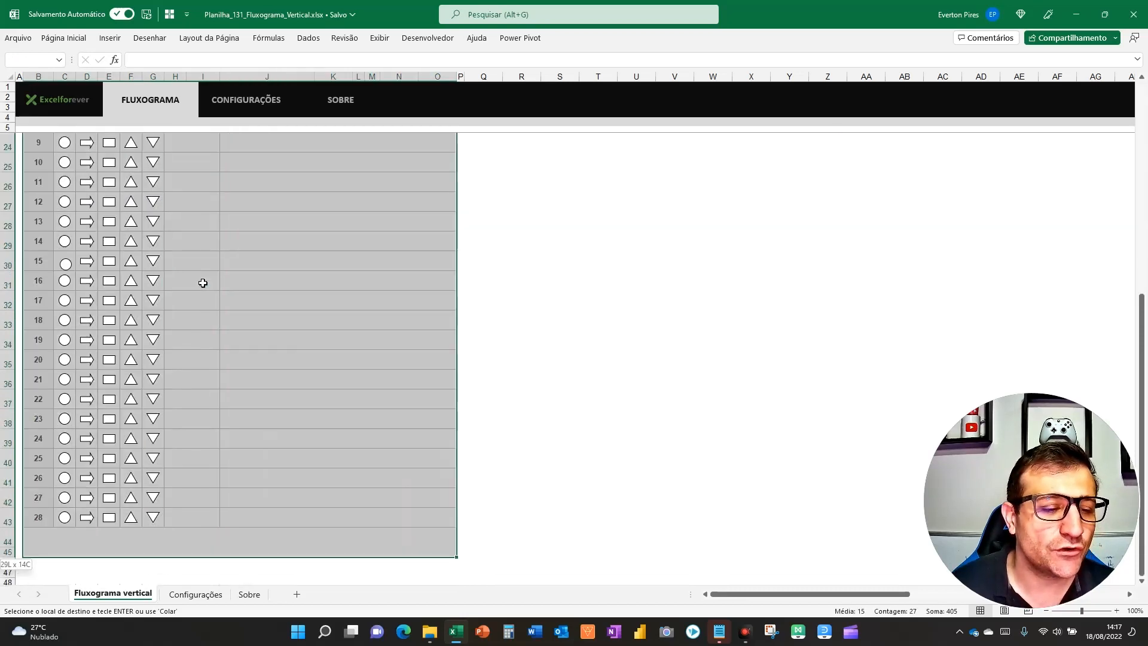
pyautogui.hotkey('shift', 'Right')
pyautogui.hotkey('shift', 'Down')
pyautogui.hotkey('ctrl', 'alt', 'v')
pyautogui.press('v')
pyautogui.press('Return')
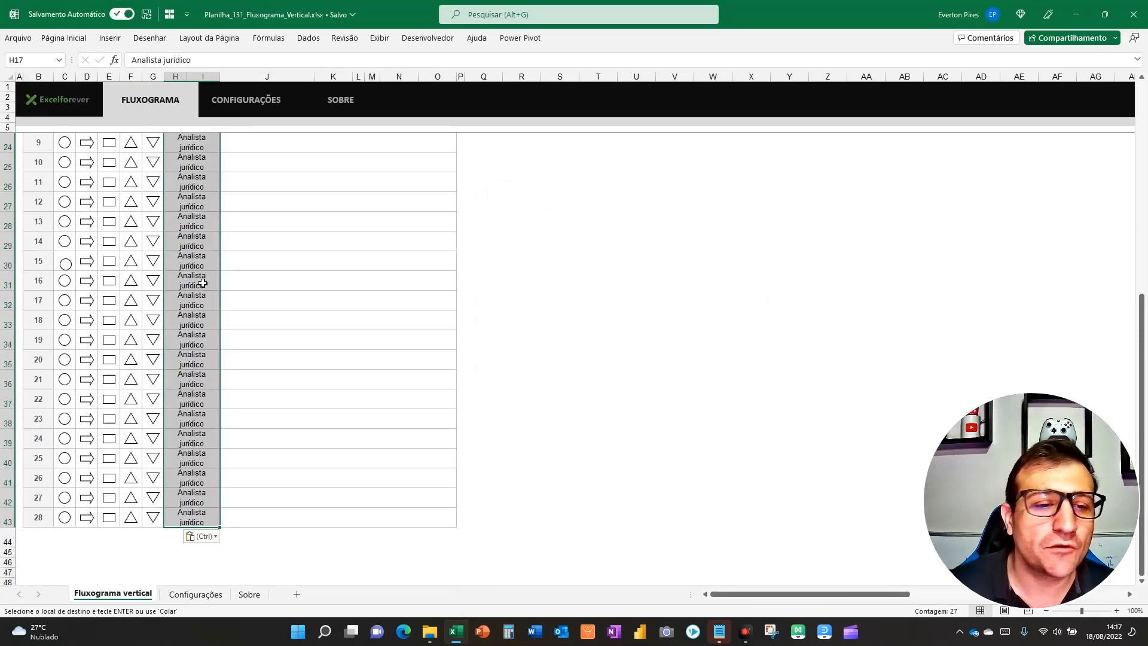
pyautogui.click(264, 283)
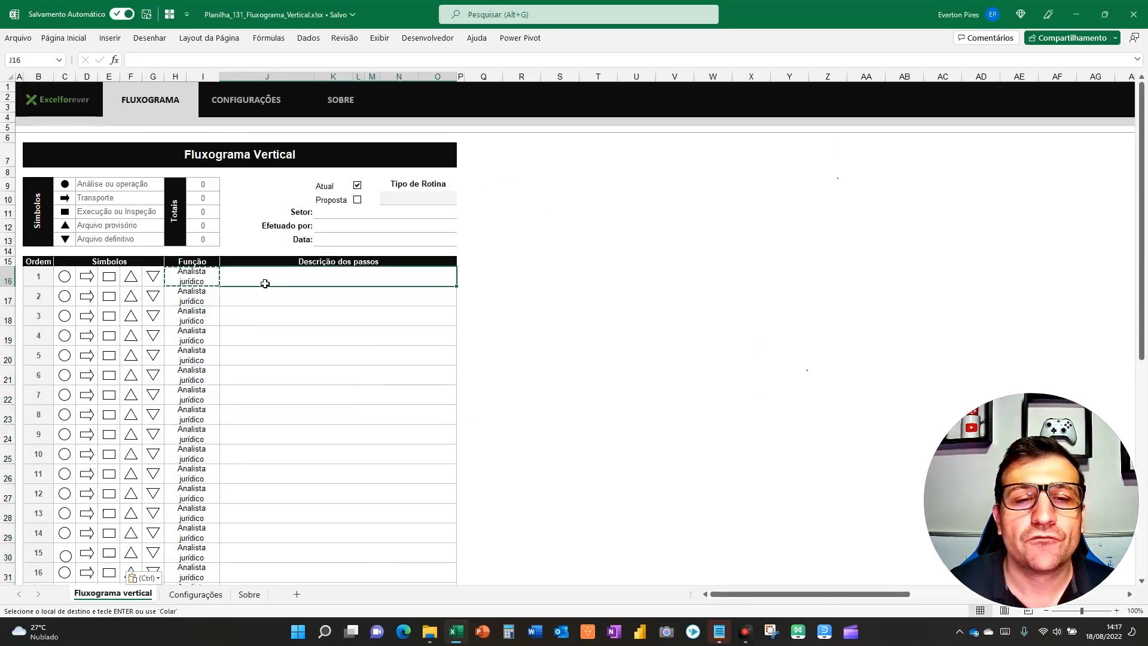
# Enter "Descrição dos passos" as the step description for order 1
pyautogui.press('Escape')
pyautogui.write('De')
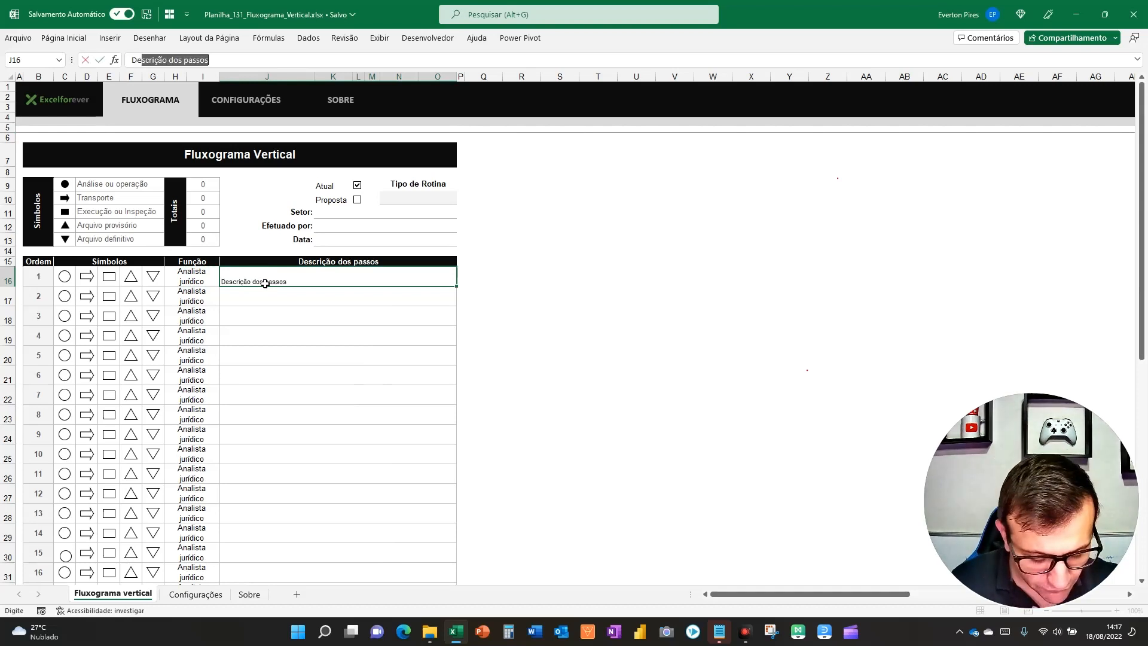
pyautogui.write('scri')
pyautogui.press('Return')
pyautogui.press('Up')
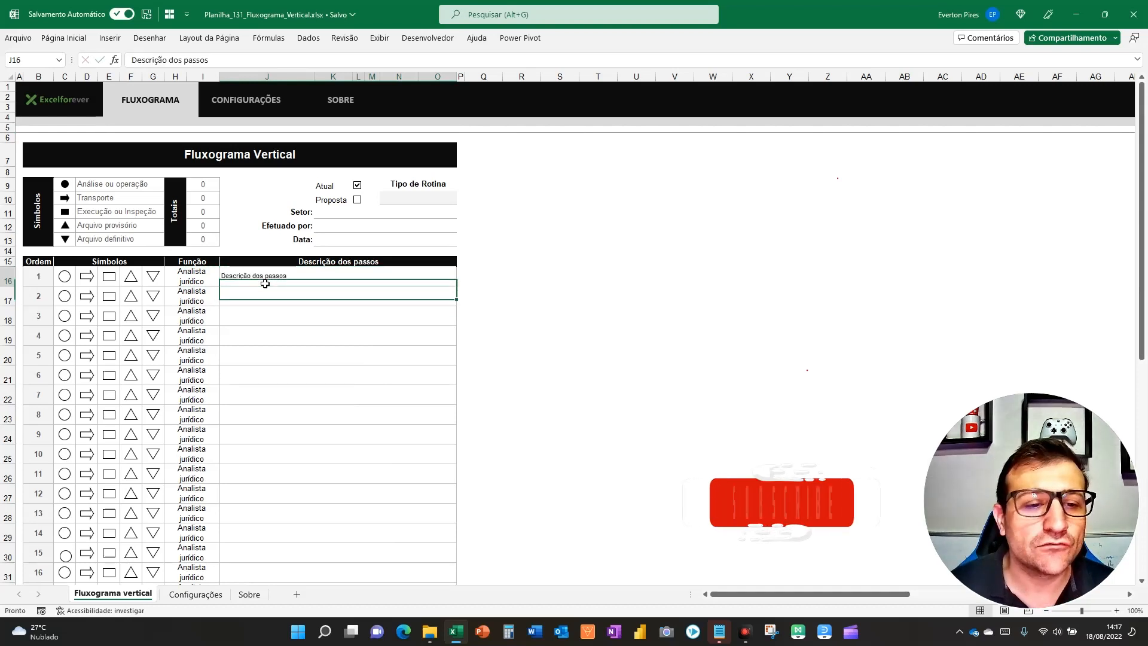
# Copy order 1's "Descrição dos passos" text into the description cells of orders 2 through 28
pyautogui.hotkey('ctrl', 'c')
pyautogui.press('Down')
pyautogui.hotkey('shift', 'Down')
pyautogui.hotkey('shift', 'Down')
pyautogui.hotkey('shift', 'Down')
pyautogui.hotkey('shift', 'Down')
pyautogui.hotkey('shift', 'Down')
pyautogui.hotkey('shift', 'Down')
pyautogui.hotkey('shift', 'Down')
pyautogui.hotkey('shift', 'Down')
pyautogui.hotkey('shift', 'Down')
pyautogui.hotkey('shift', 'Down')
pyautogui.hotkey('shift', 'Down')
pyautogui.hotkey('shift', 'Down')
pyautogui.hotkey('shift', 'Down')
pyautogui.hotkey('shift', 'Down')
pyautogui.hotkey('shift', 'Down')
pyautogui.hotkey('shift', 'Down')
pyautogui.hotkey('shift', 'Down')
pyautogui.hotkey('shift', 'Down')
pyautogui.hotkey('shift', 'Down')
pyautogui.hotkey('shift', 'Down')
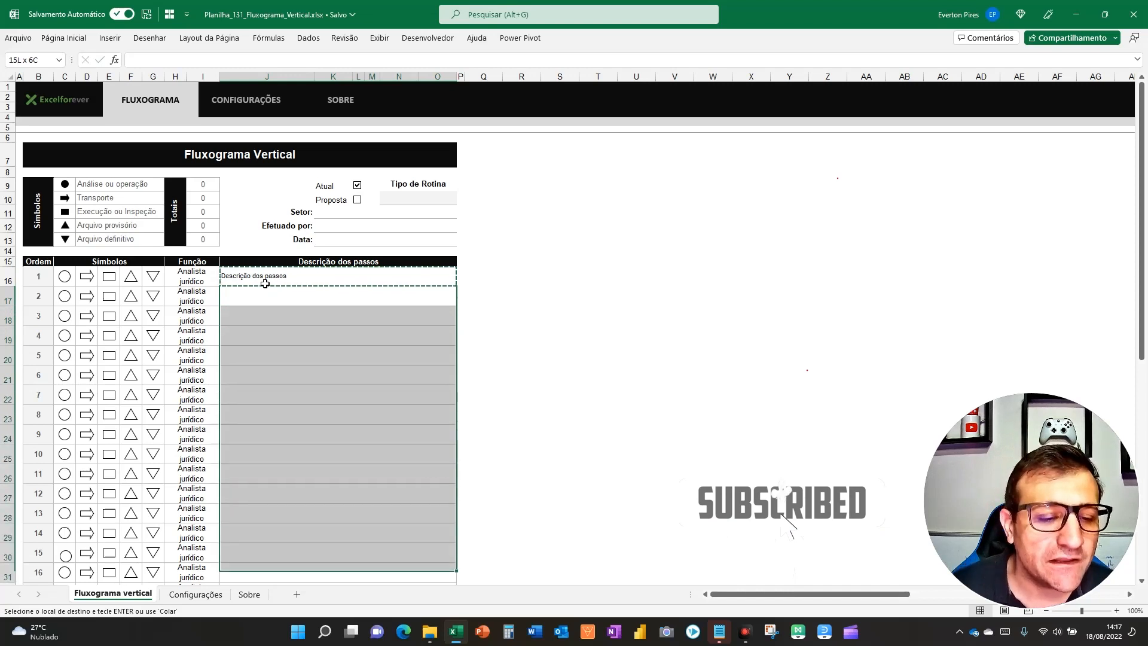
pyautogui.hotkey('shift', 'Down')
pyautogui.hotkey('shift', 'Down')
pyautogui.hotkey('shift', 'Down')
pyautogui.hotkey('ctrl', 'v')
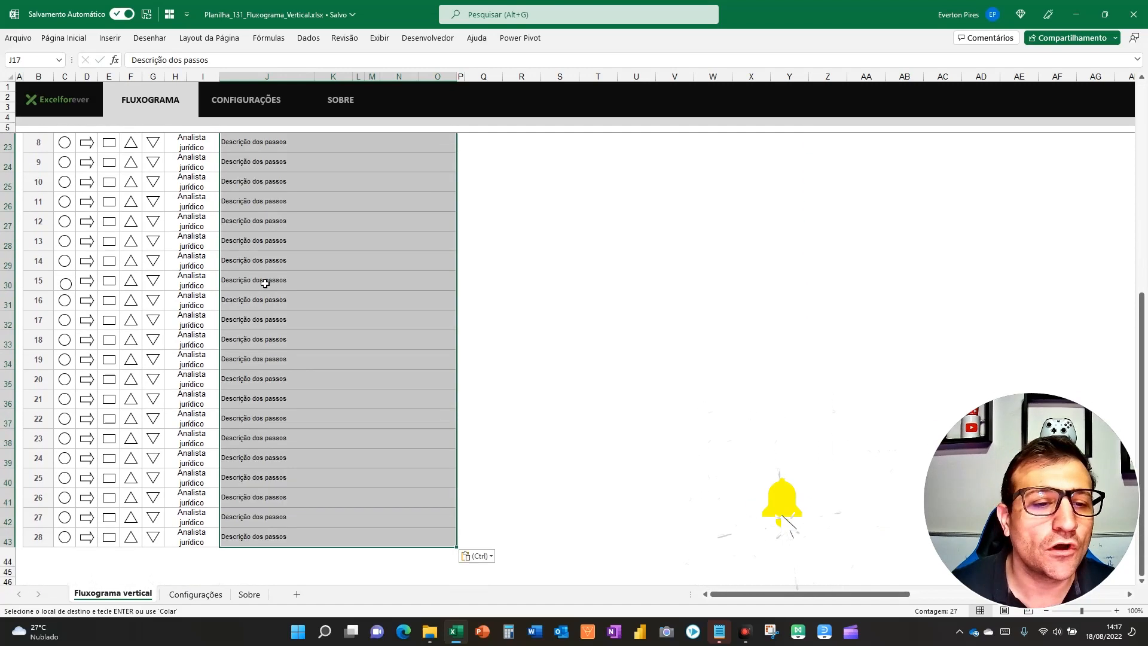
pyautogui.scroll(6, 331, 276)
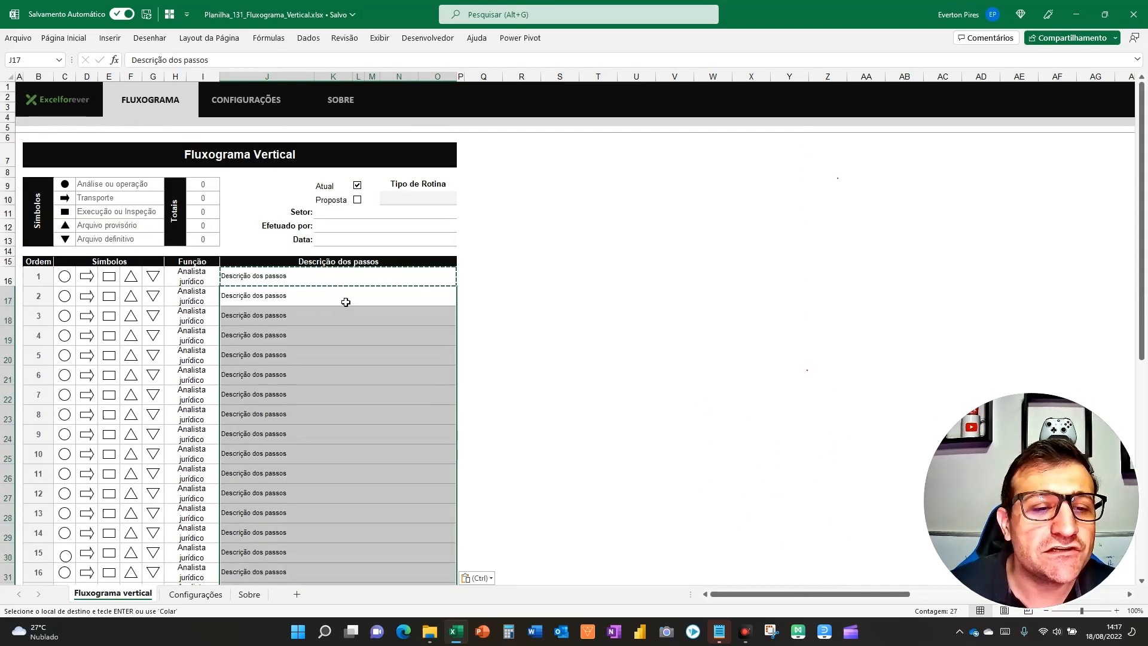
pyautogui.click(344, 299)
pyautogui.press('Escape')
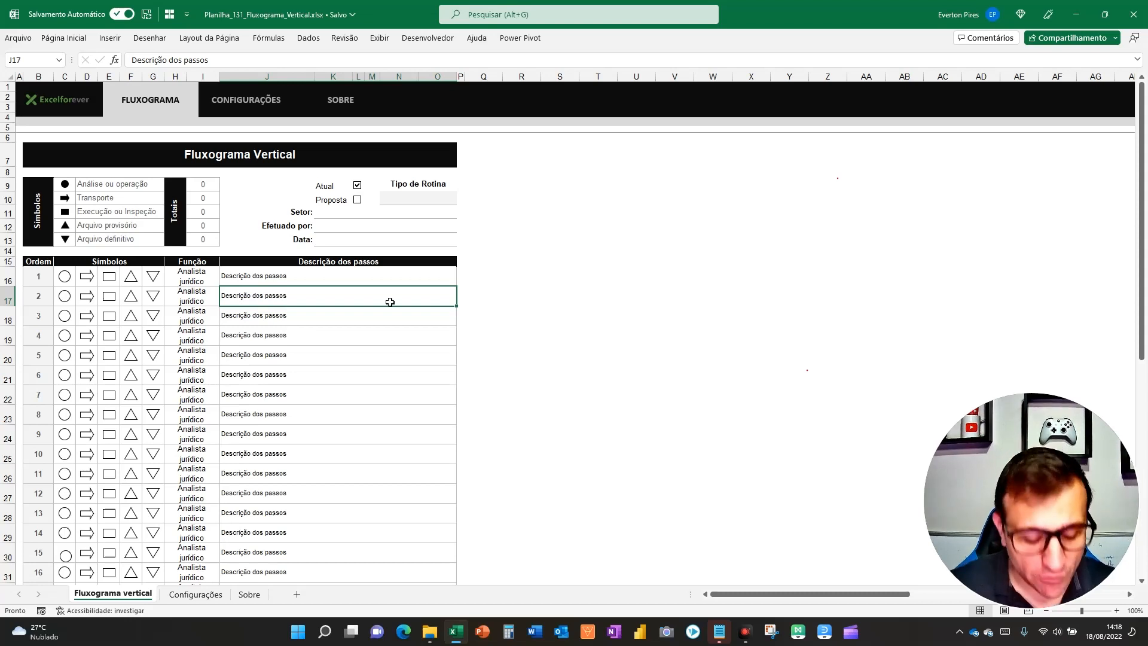
pyautogui.press('F5')
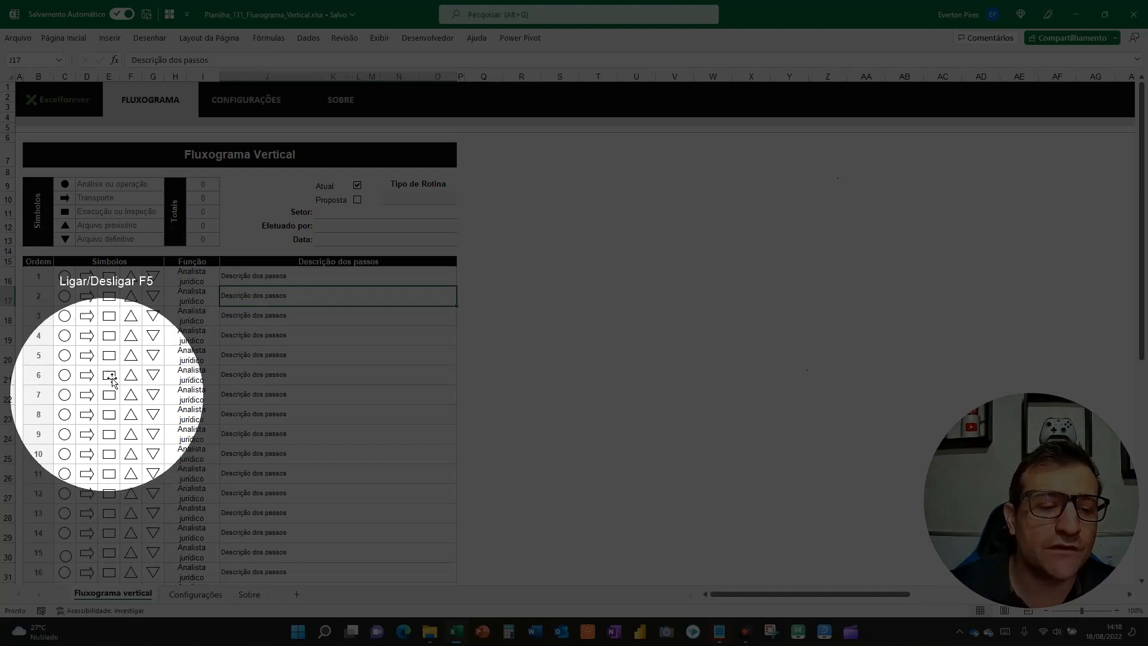
pyautogui.press('F5')
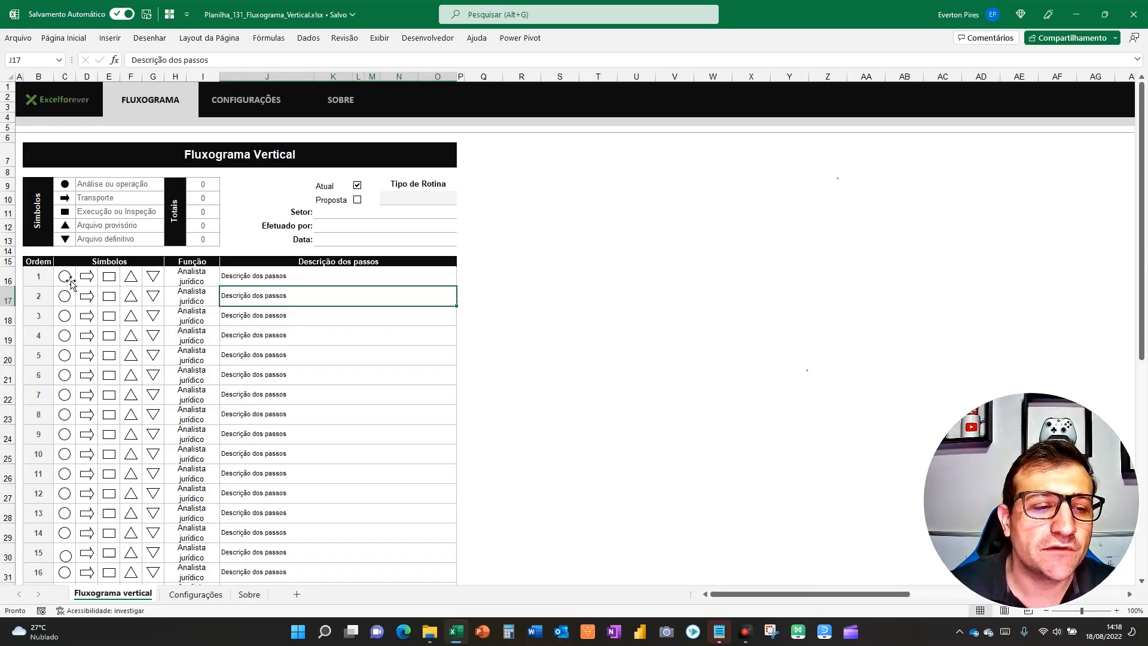
# Fill order 1's circle, order 2's arrow and order 3's upward triangle with black in the Símbolos columns
pyautogui.click(65, 276)
pyautogui.click(74, 39)
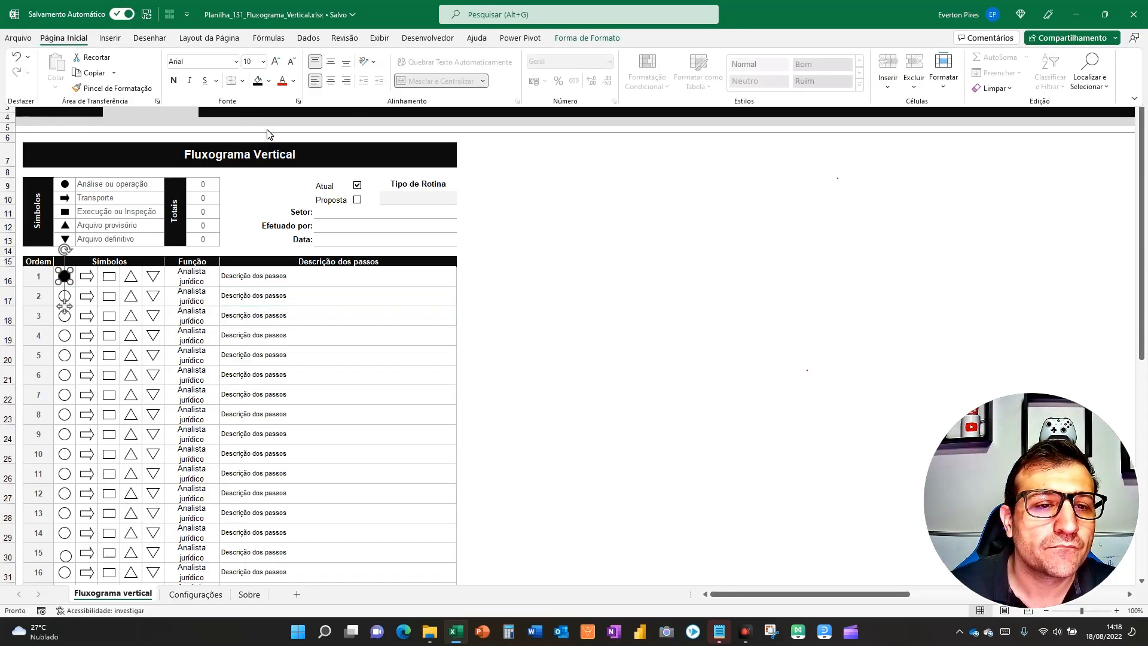
pyautogui.click(94, 305)
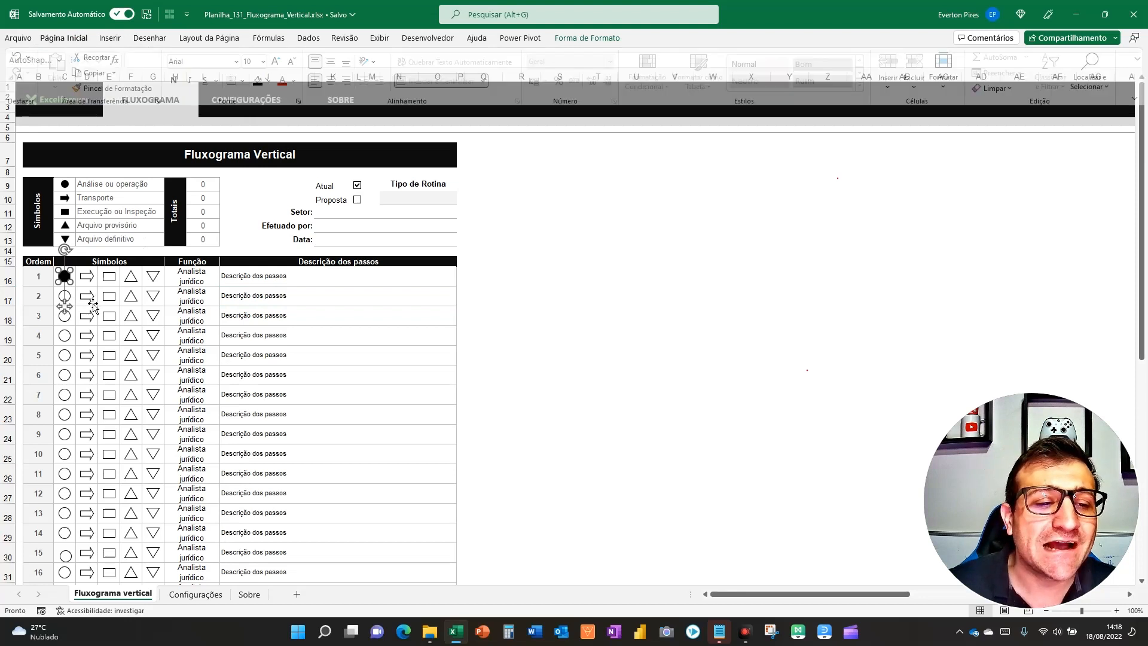
pyautogui.click(93, 302)
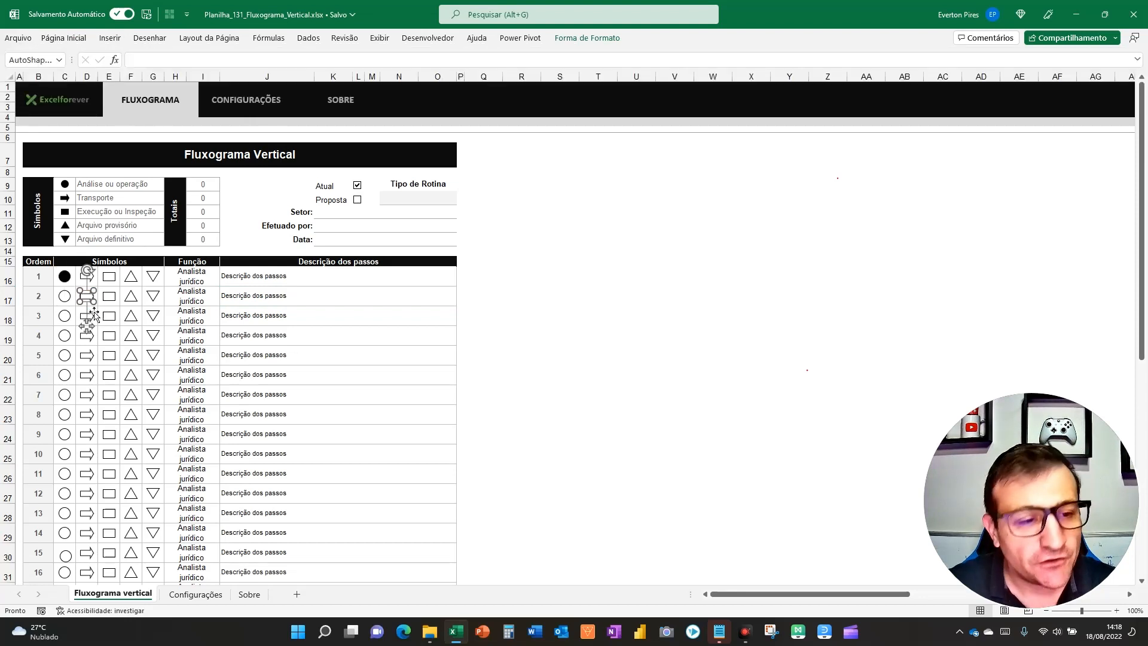
pyautogui.click(64, 39)
pyautogui.click(156, 75)
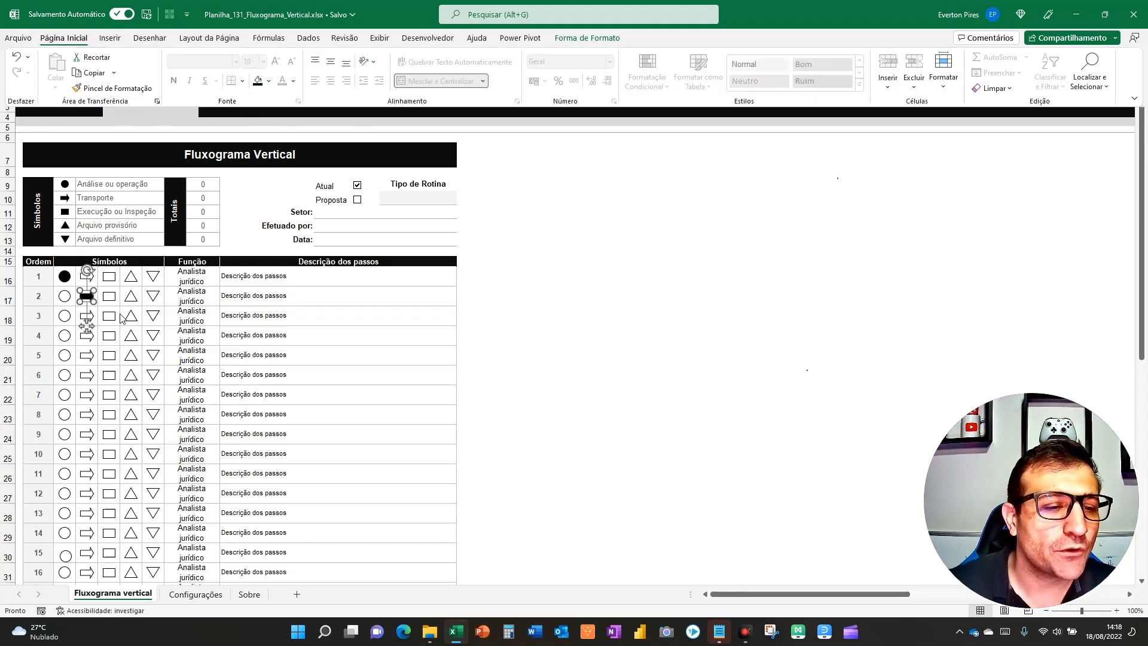
pyautogui.click(132, 318)
pyautogui.click(132, 317)
pyautogui.click(64, 38)
pyautogui.click(156, 75)
# Repeat the black fill on order 4's circle, order 5's arrow, order 6's rectangle and order 7's arrow
pyautogui.click(65, 336)
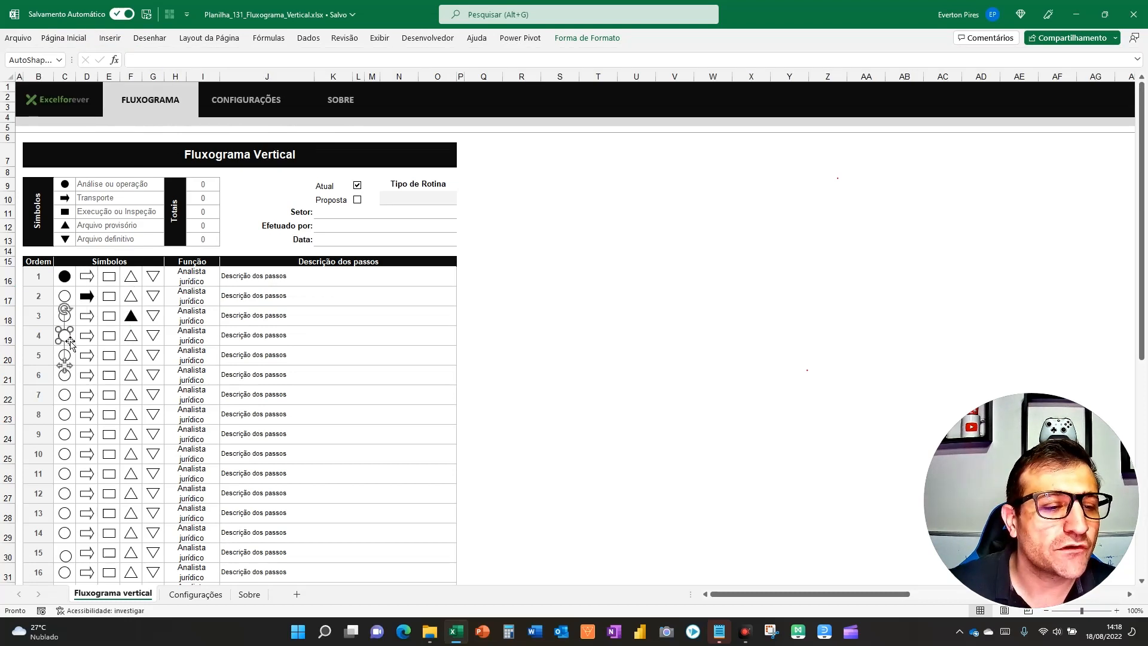
pyautogui.press('F4')
pyautogui.click(87, 355)
pyautogui.press('F4')
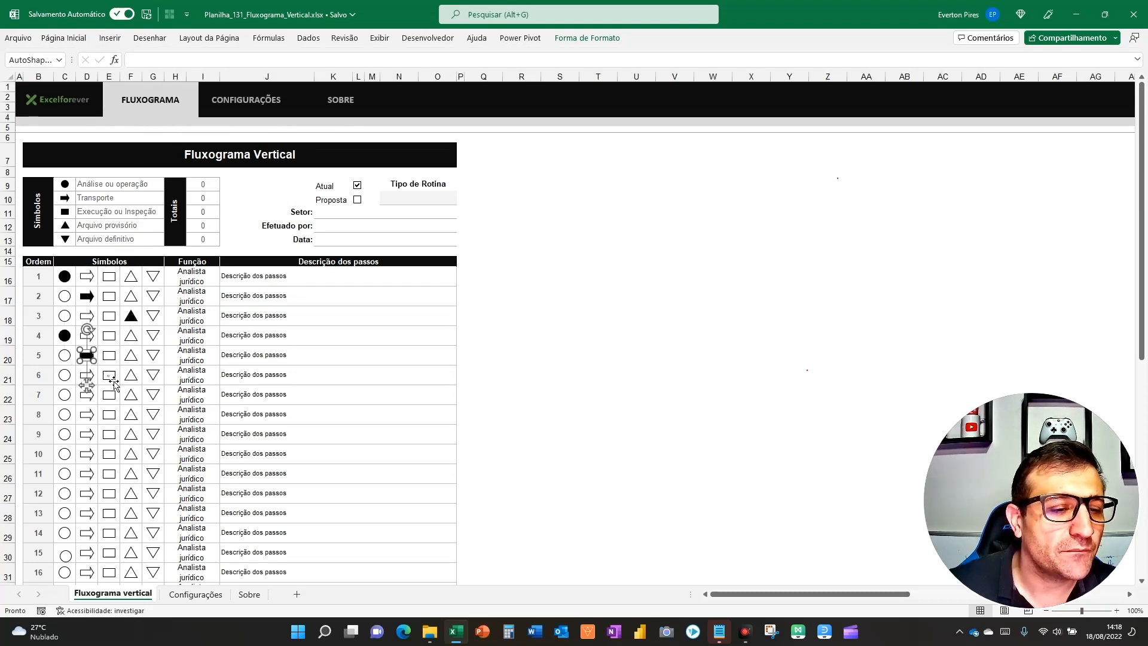
pyautogui.click(110, 375)
pyautogui.press('F4')
pyautogui.click(88, 395)
pyautogui.press('F4')
# Repeat the black fill on order 8's upward triangle, order 9's rectangle, order 10's downward triangle and order 11's rectangle
pyautogui.click(131, 414)
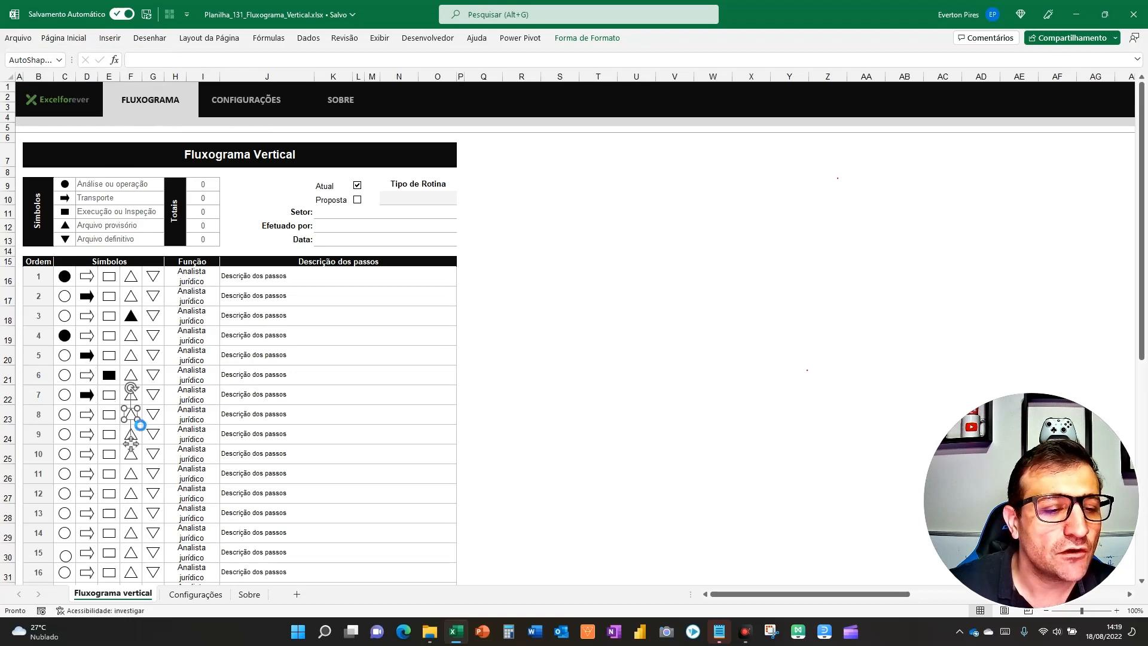
pyautogui.press('F4')
pyautogui.click(109, 434)
pyautogui.press('F4')
pyautogui.click(156, 457)
pyautogui.press('F4')
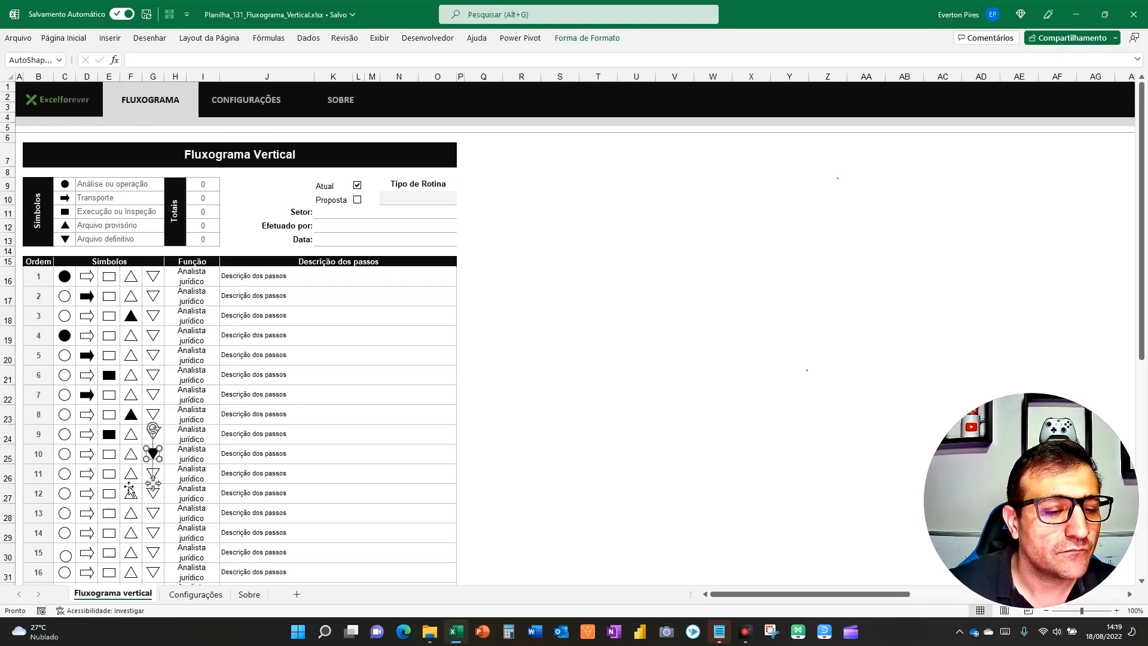
pyautogui.click(109, 474)
pyautogui.press('F4')
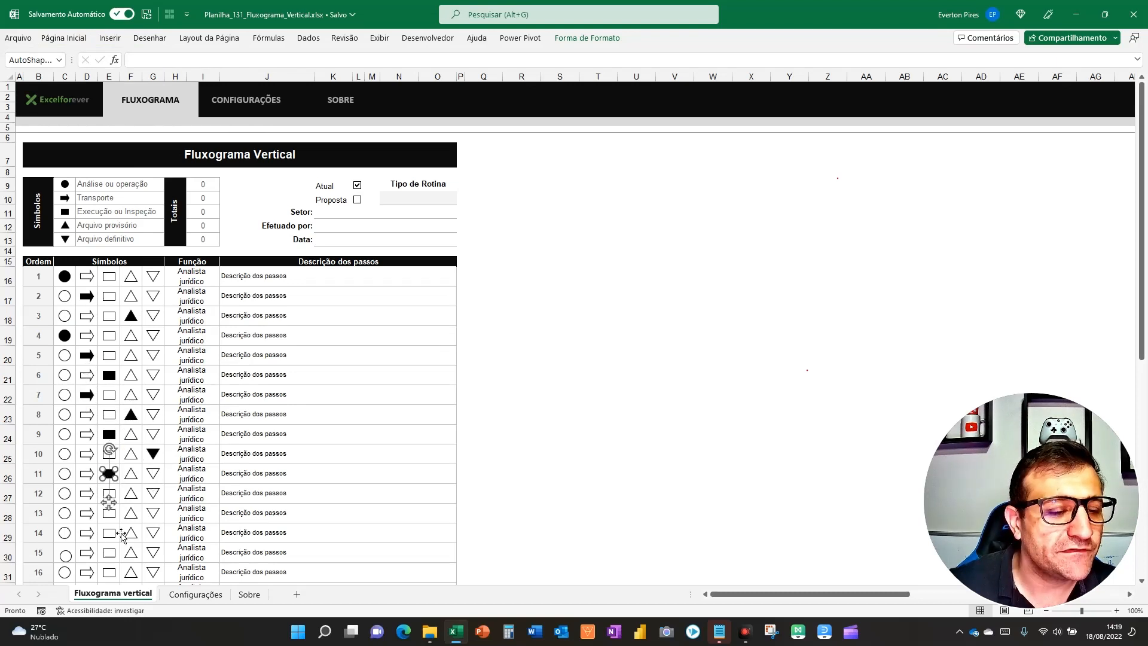
# Repeat the black fill on order 12's upward triangle, order 13's circle, order 14's rectangle and order 15's upward triangle
pyautogui.click(131, 493)
pyautogui.press('F4')
pyautogui.click(64, 513)
pyautogui.press('F4')
pyautogui.click(109, 532)
pyautogui.press('F4')
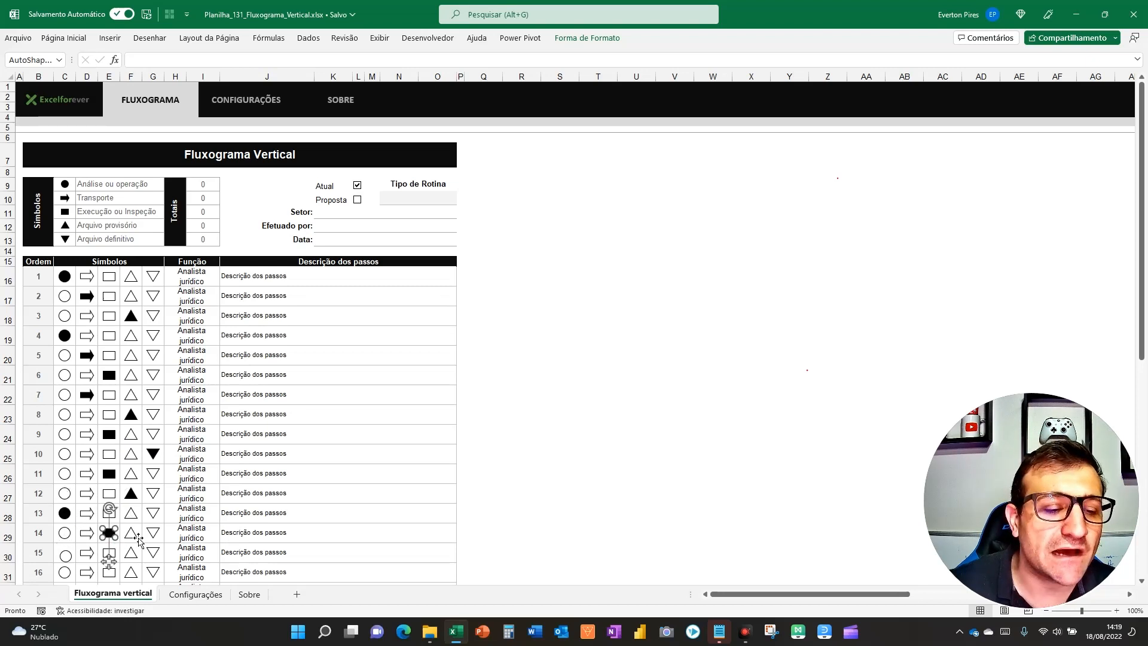
pyautogui.click(134, 553)
pyautogui.press('F4')
# Repeat the black fill on order 16's circle, order 17's arrow and the rectangles of orders 18 and 19
pyautogui.scroll(-5, 148, 556)
pyautogui.click(65, 320)
pyautogui.press('F4')
pyautogui.click(87, 340)
pyautogui.press('F4')
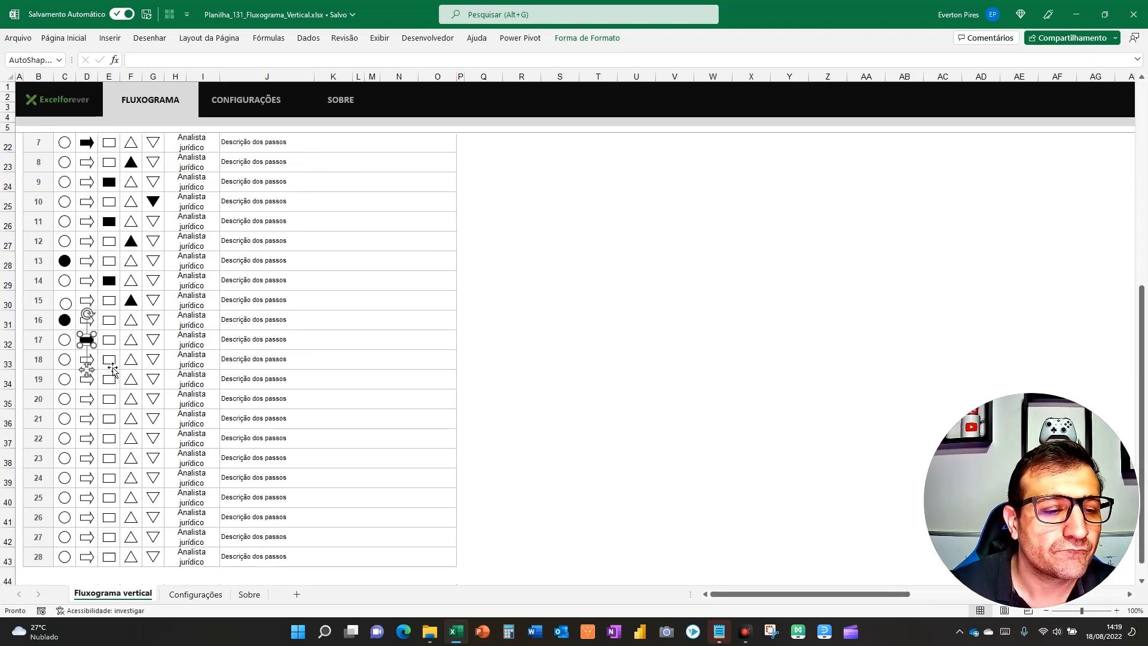
pyautogui.click(109, 359)
pyautogui.press('F4')
pyautogui.press('Escape')
pyautogui.click(110, 383)
pyautogui.press('F4')
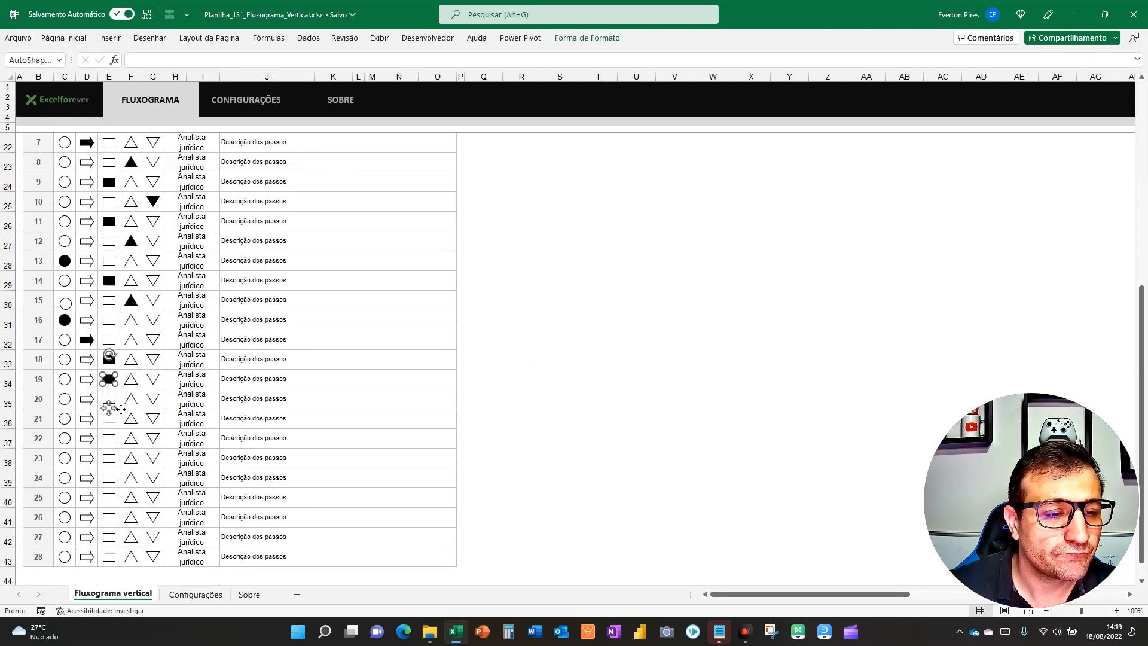
# Repeat the black fill on order 20's upward triangle and on the circles of orders 21, 22 and 23
pyautogui.click(131, 399)
pyautogui.press('F4')
pyautogui.click(64, 418)
pyautogui.press('F4')
pyautogui.click(64, 439)
pyautogui.press('F4')
pyautogui.click(65, 457)
pyautogui.press('F4')
# Repeat the black fill on order 24's arrow, order 25's rectangle and order 26's upward triangle
pyautogui.click(87, 477)
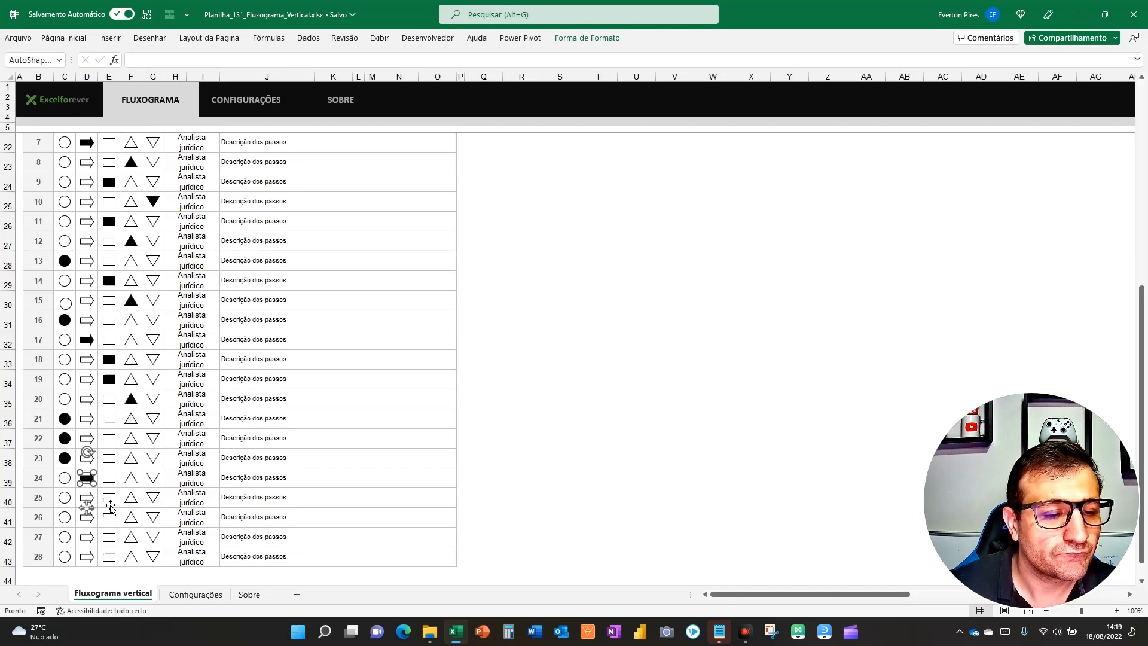
pyautogui.press('F4')
pyautogui.click(108, 498)
pyautogui.press('F4')
pyautogui.click(131, 516)
pyautogui.scroll(3, 79, 556)
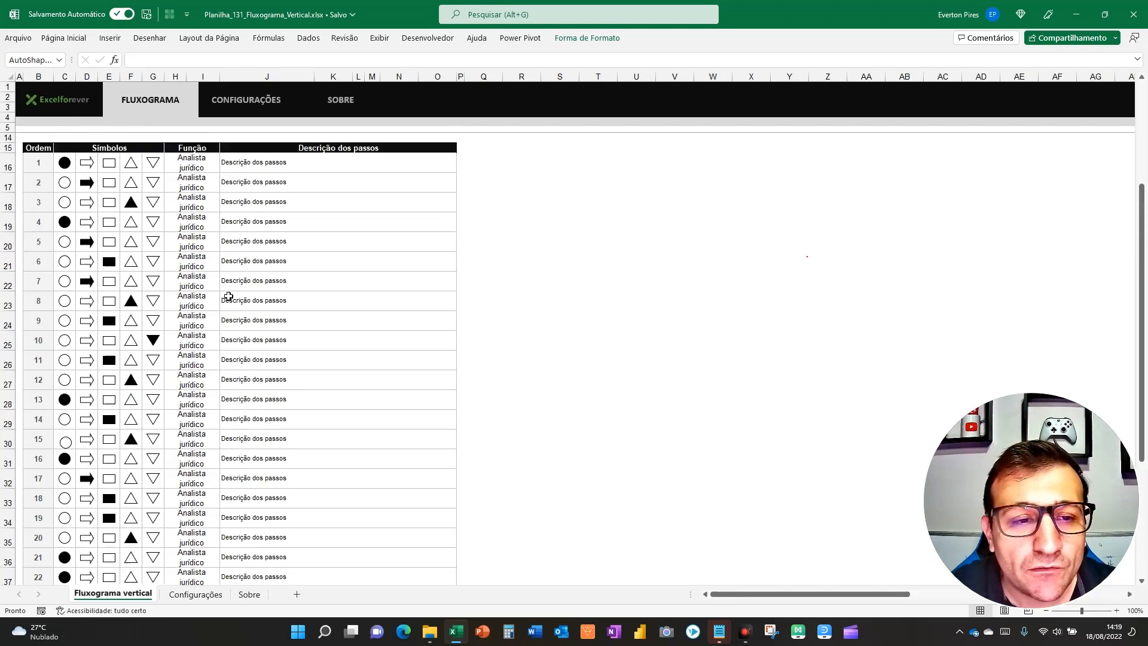
pyautogui.press('F5')
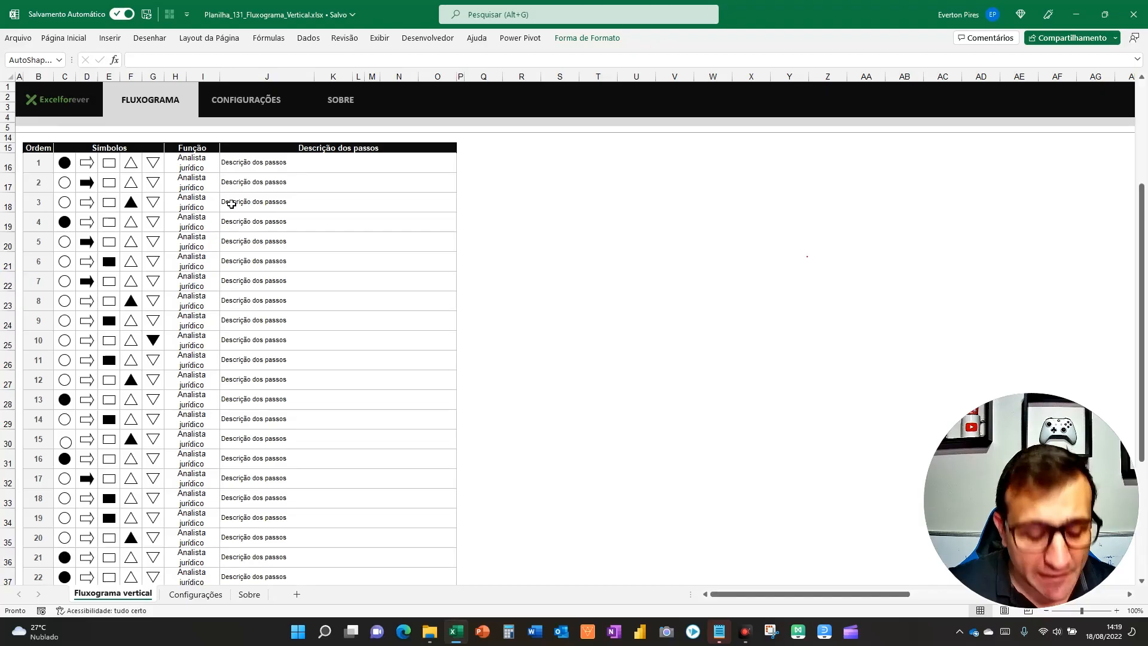
pyautogui.press('F5')
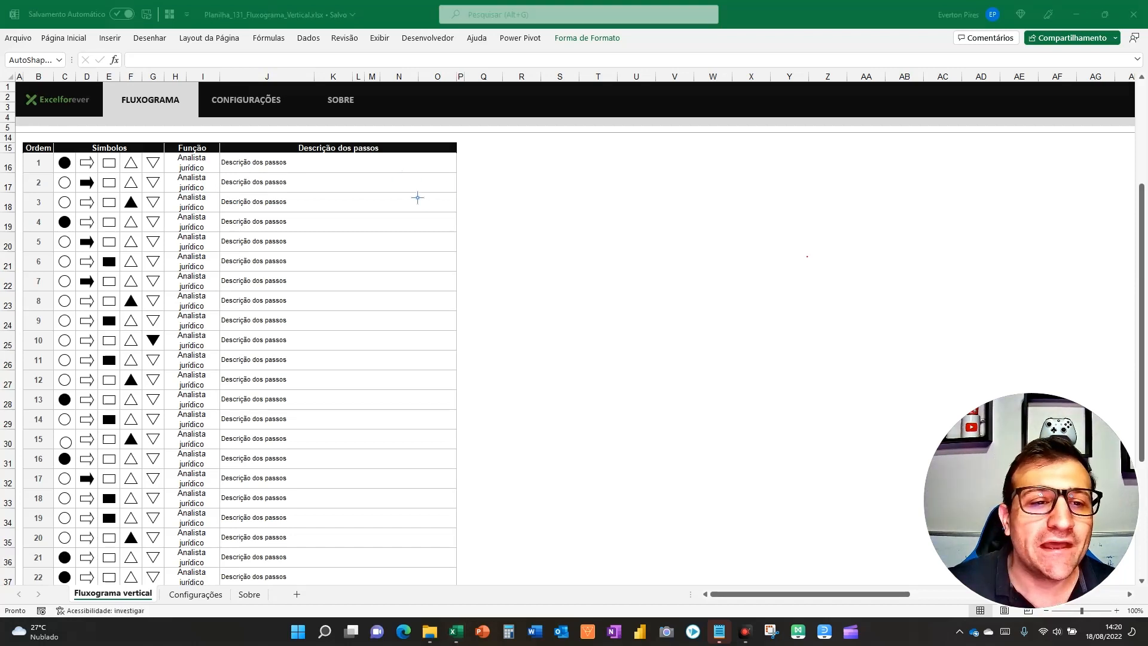
pyautogui.moveTo(518, 213); pyautogui.dragTo(282, 167)
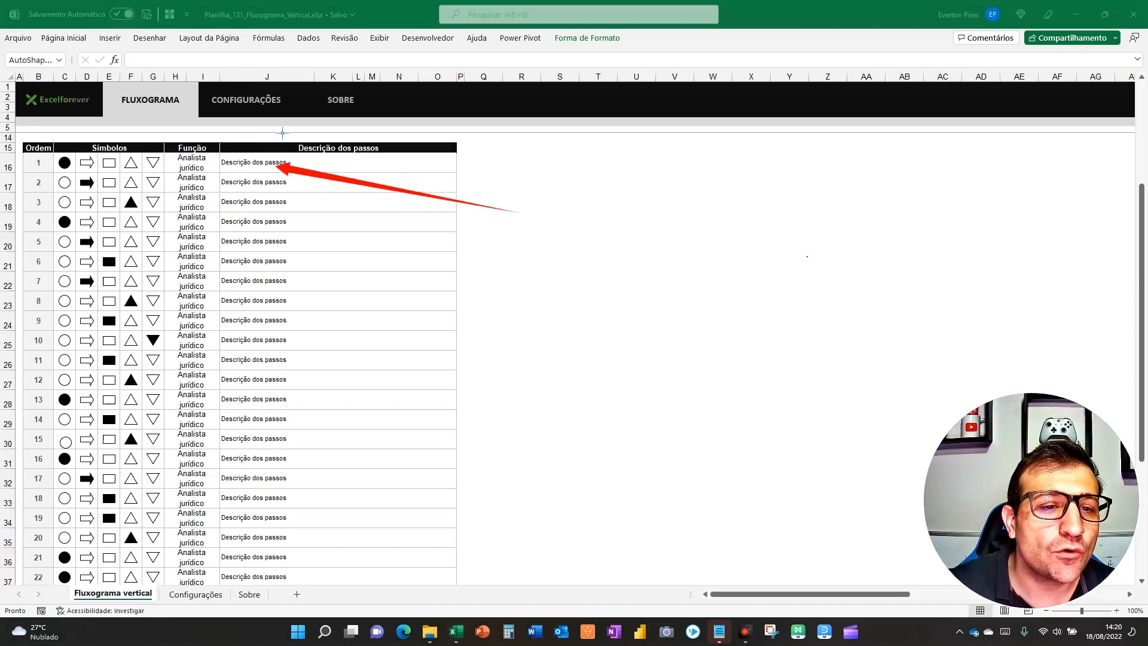
pyautogui.moveTo(271, 125)
pyautogui.mouseDown()
pyautogui.moveTo(90, 145)
pyautogui.moveTo(78, 166)
pyautogui.mouseUp()
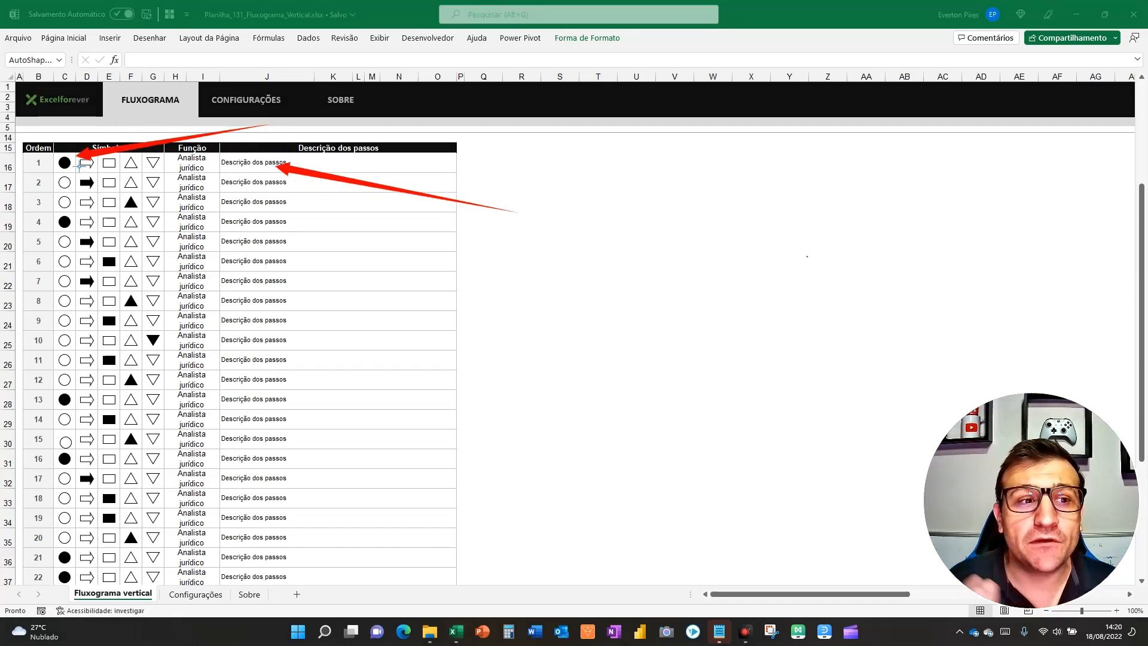
pyautogui.press('Escape')
pyautogui.scroll(3, 116, 191)
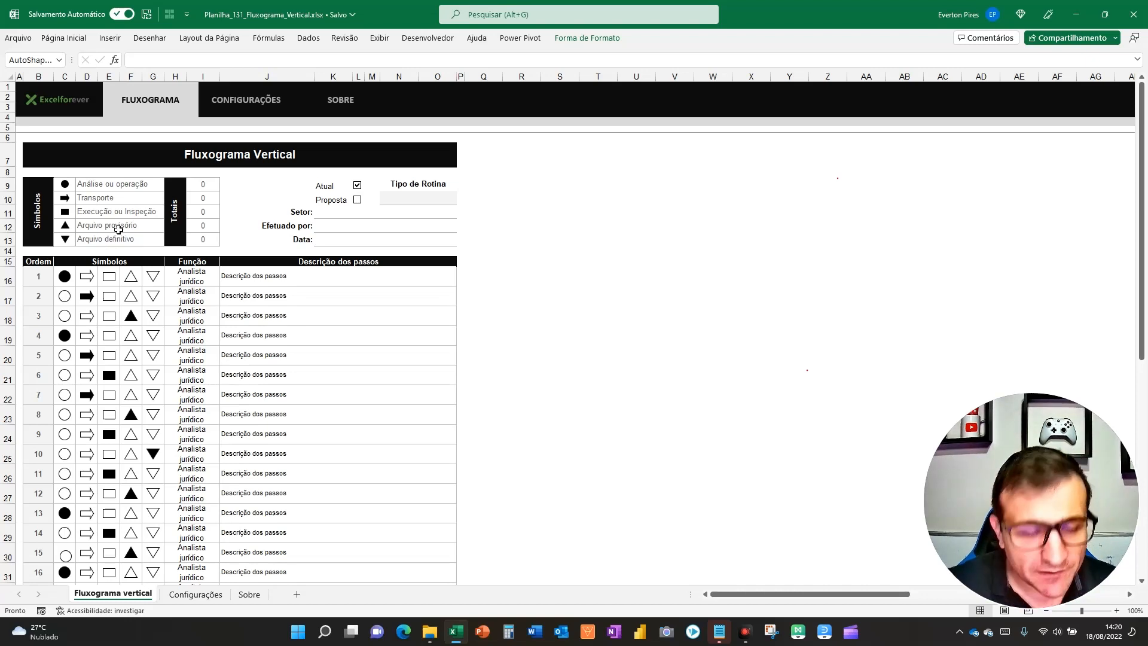
pyautogui.hotkey('ctrl', 'alt', 'd')
pyautogui.moveTo(388, 148); pyautogui.dragTo(218, 179)
pyautogui.moveTo(315, 180); pyautogui.dragTo(219, 196)
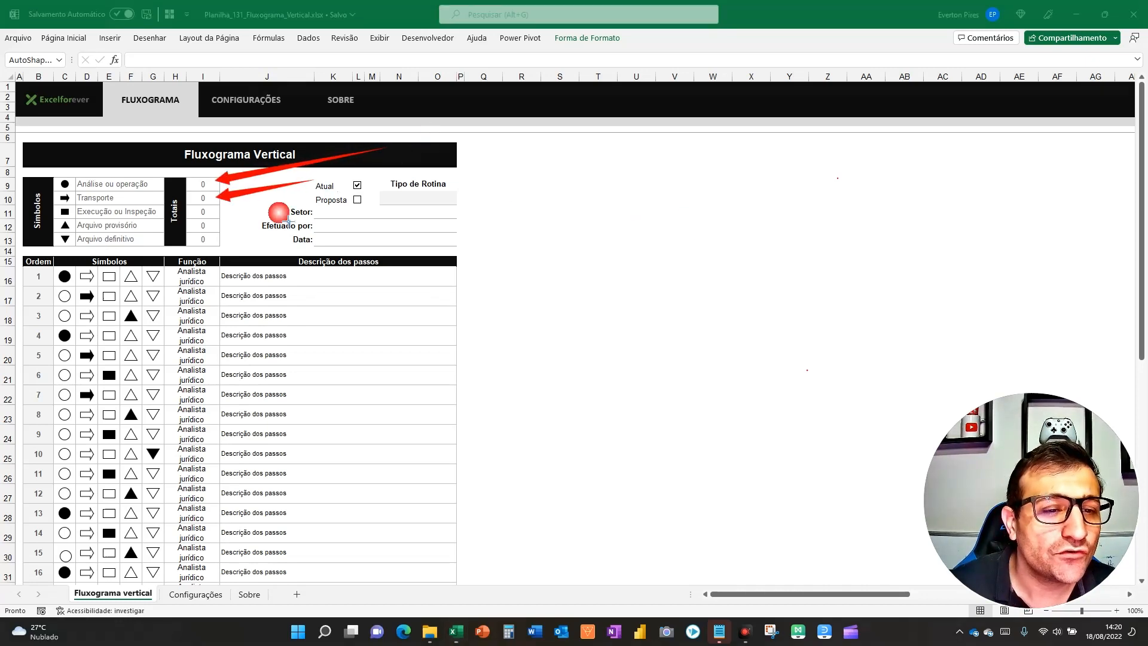
pyautogui.moveTo(370, 229); pyautogui.dragTo(226, 213)
pyautogui.moveTo(275, 259); pyautogui.dragTo(220, 230)
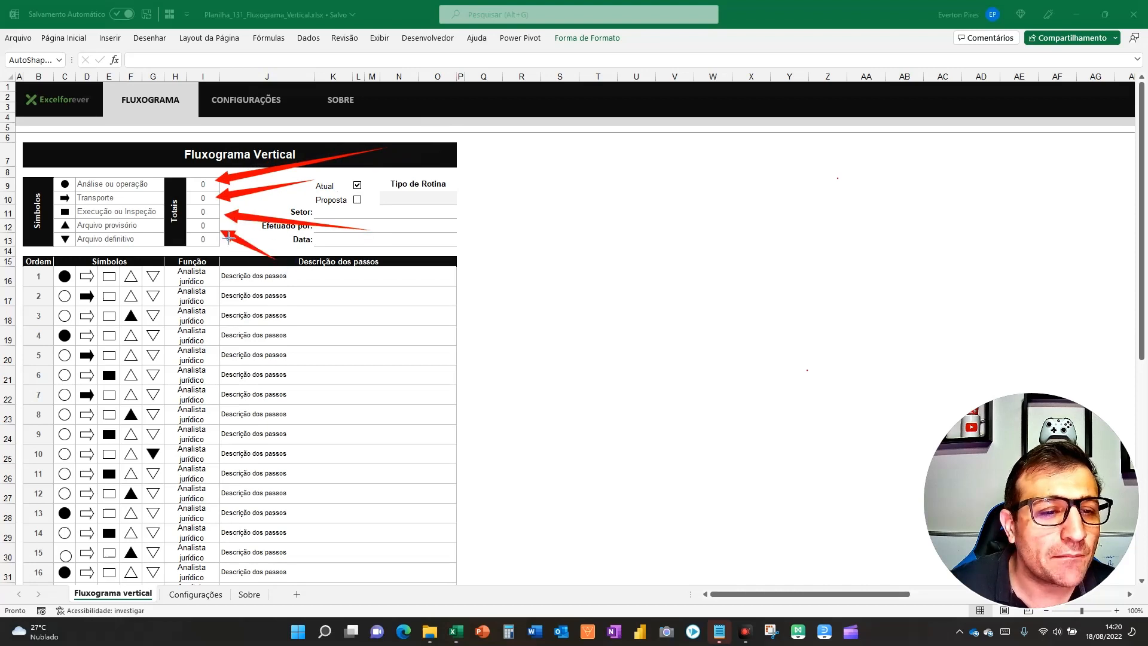
pyautogui.moveTo(258, 294); pyautogui.dragTo(224, 254)
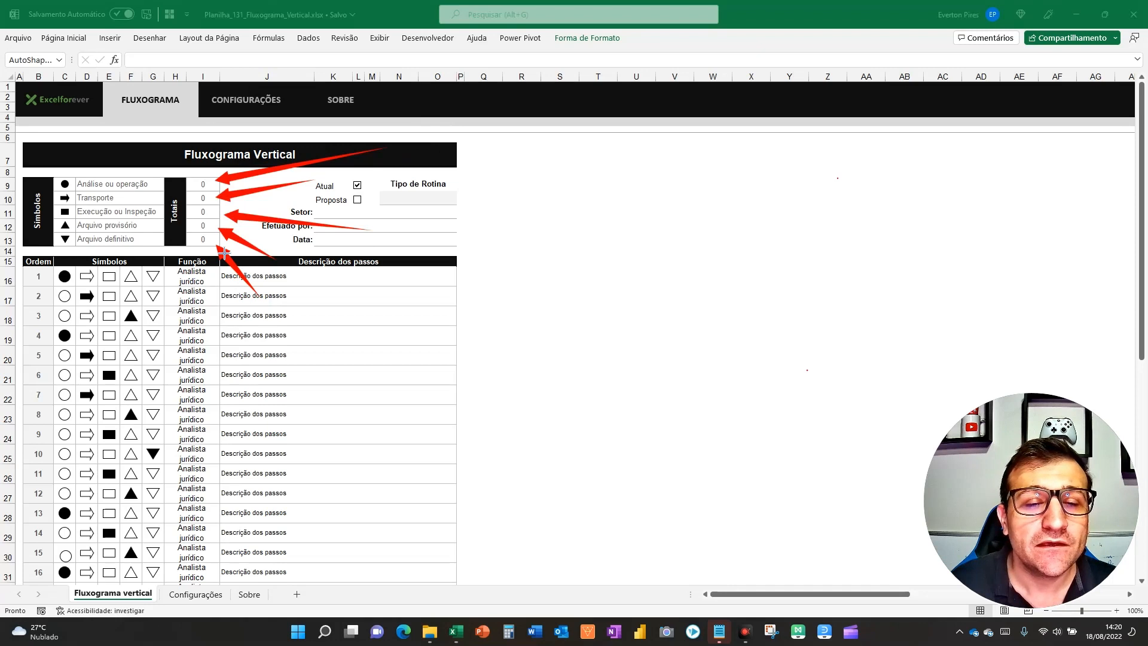
pyautogui.press('Escape')
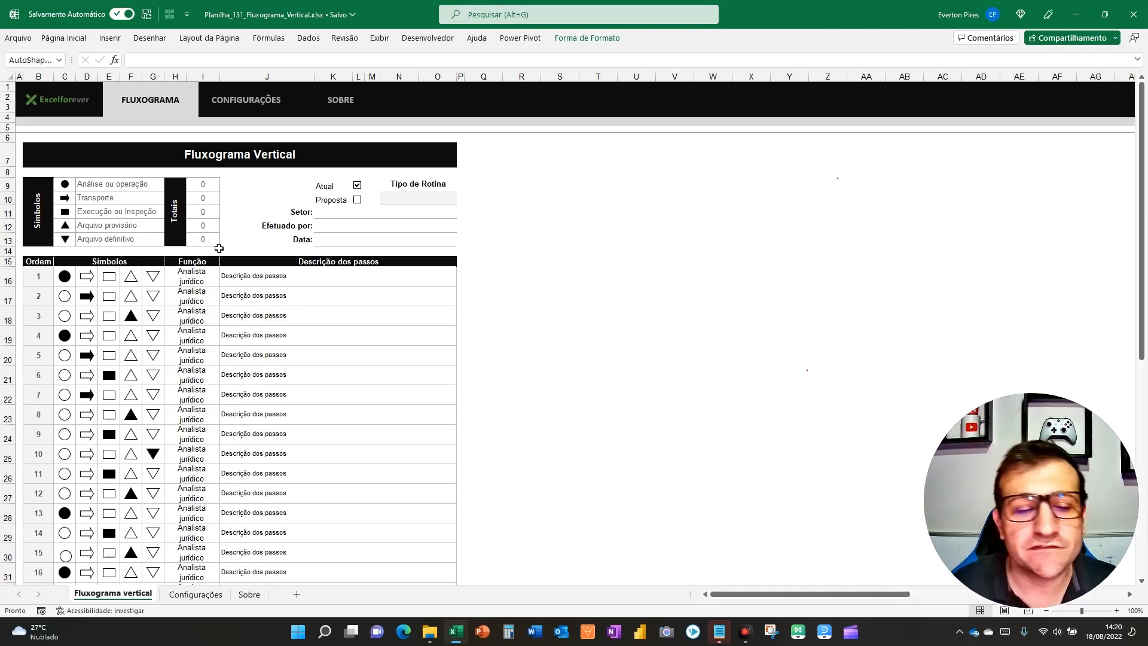
# Enter 1 in the cell behind order 1's black circle
pyautogui.click(209, 284)
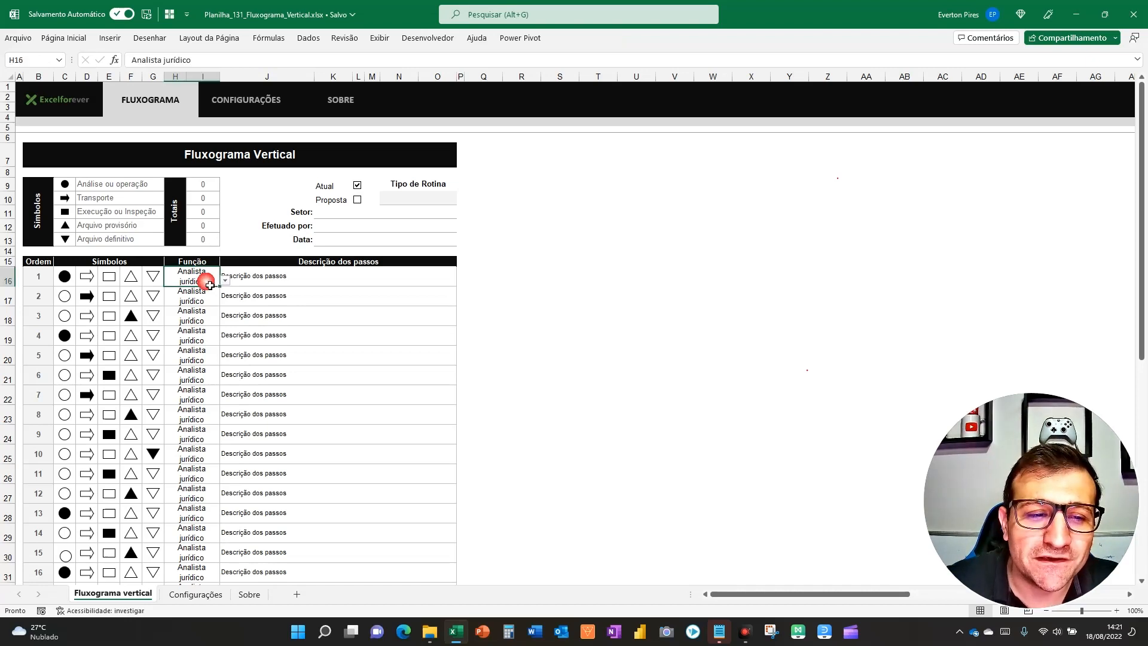
pyautogui.press('Right')
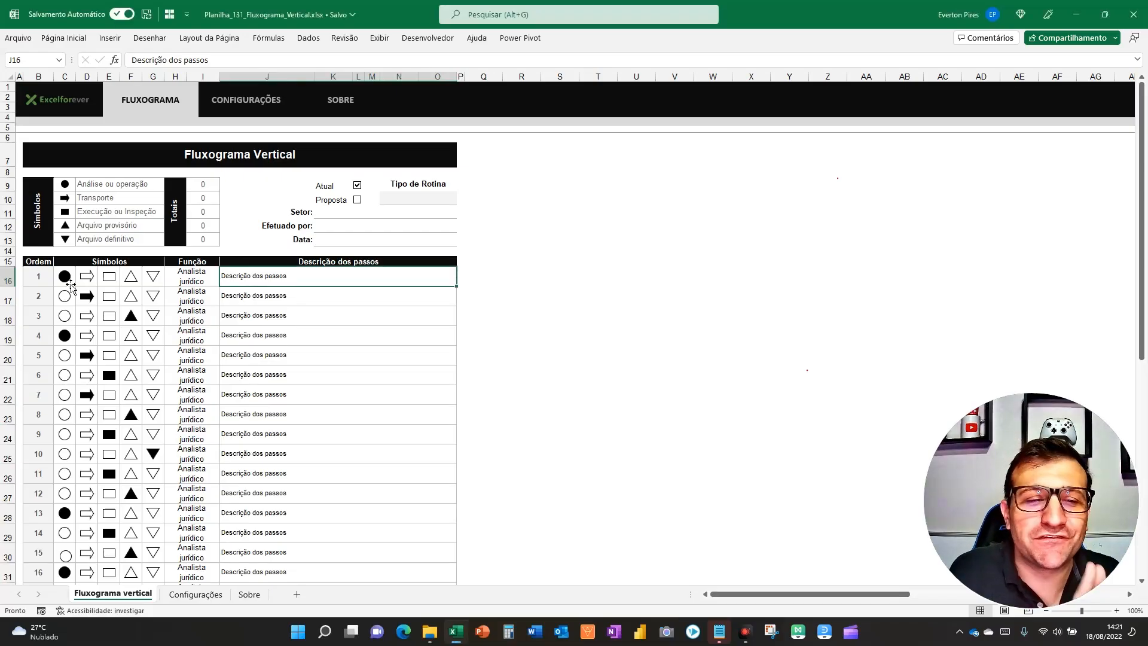
pyautogui.press('Down')
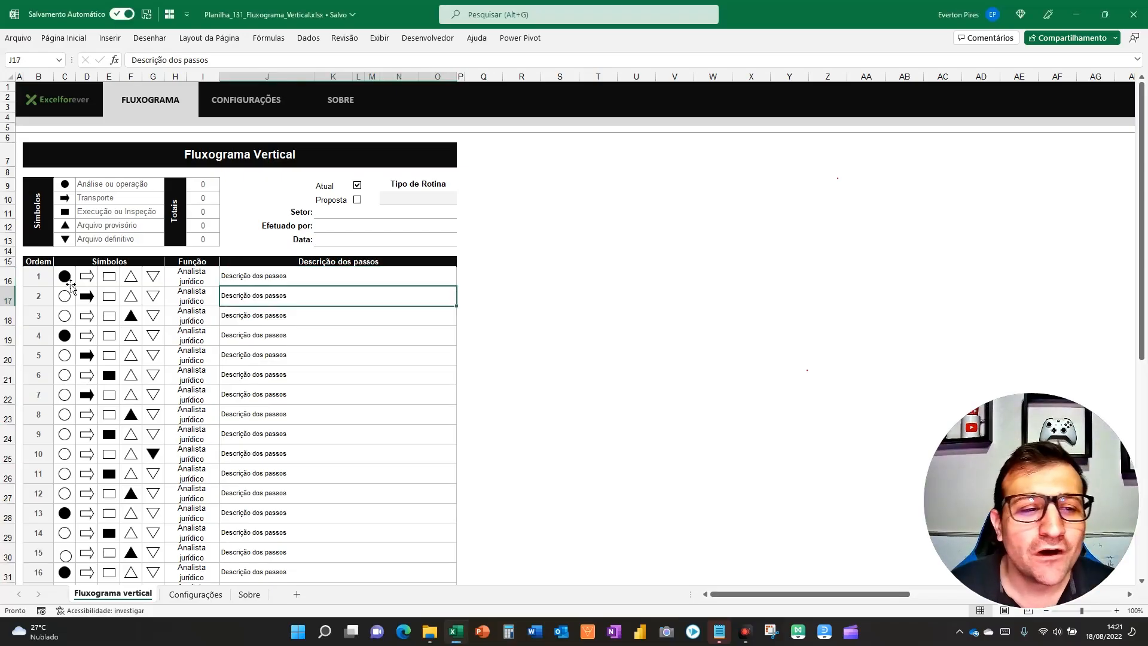
pyautogui.press('Left')
pyautogui.press('Left')
pyautogui.press('Up')
pyautogui.press('Up')
pyautogui.press('Left')
pyautogui.press('Down')
pyautogui.press('Right')
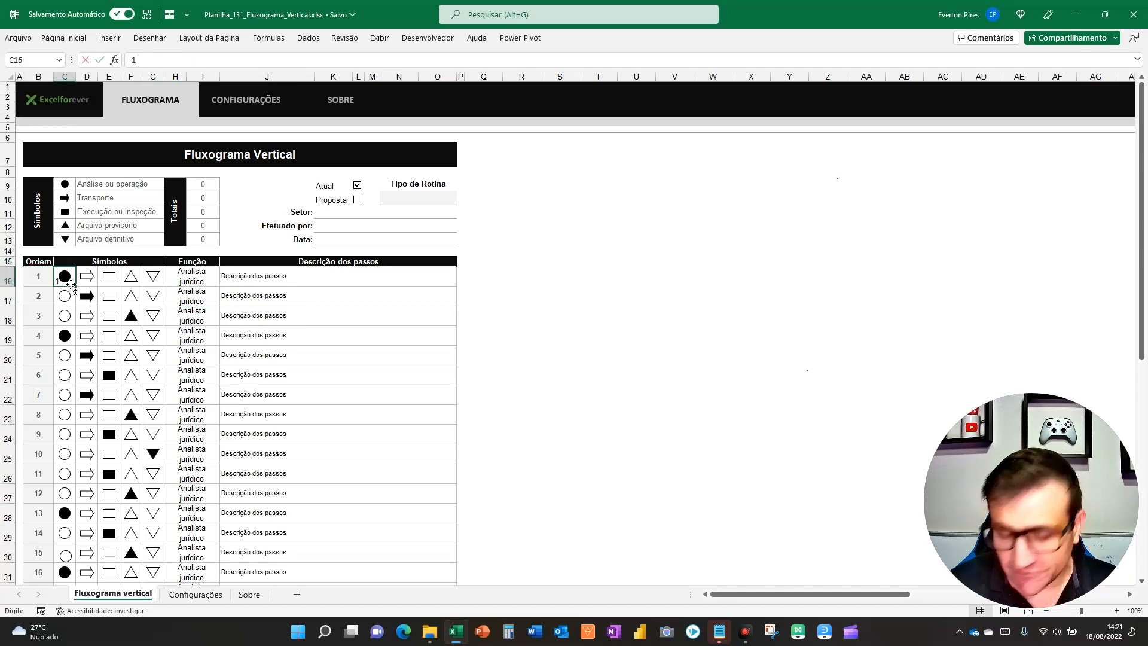
pyautogui.write('1')
pyautogui.press('Return')
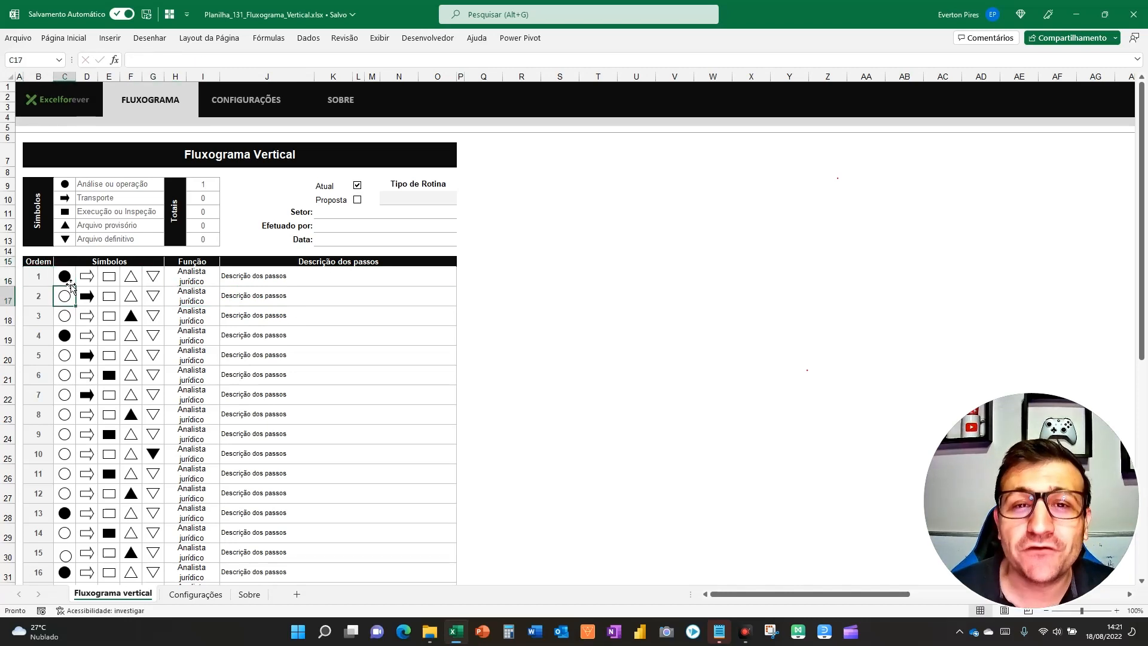
# Enter 1 in the cells behind order 2's black arrow and order 3's black upward triangle
pyautogui.press('Right')
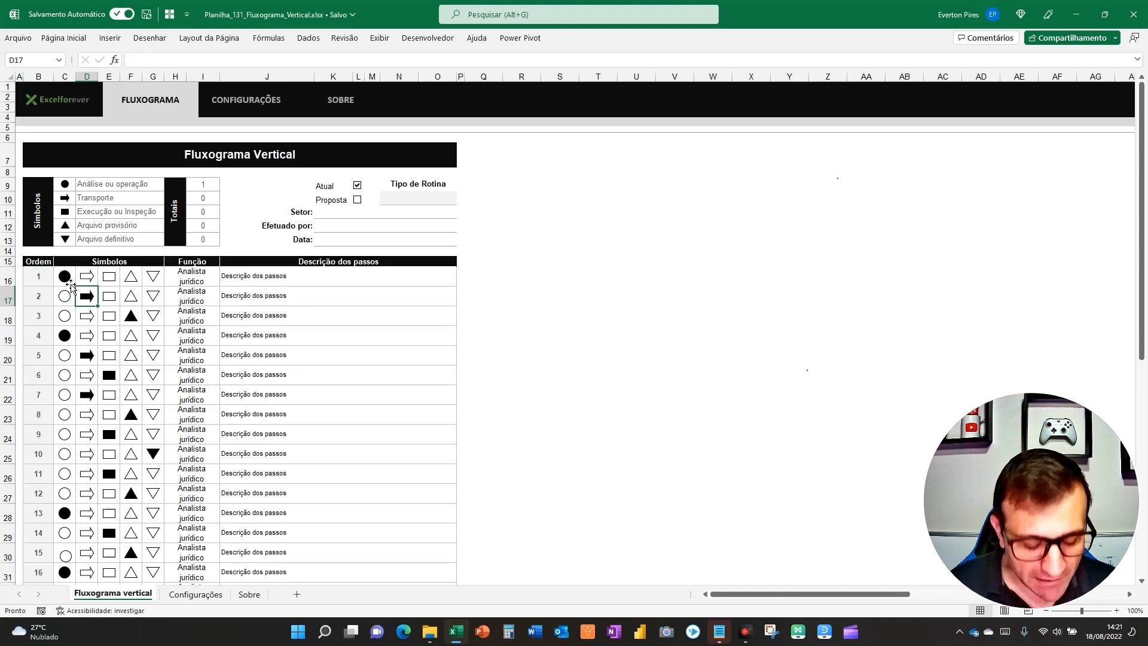
pyautogui.press('Down')
pyautogui.press('Right')
pyautogui.press('Right')
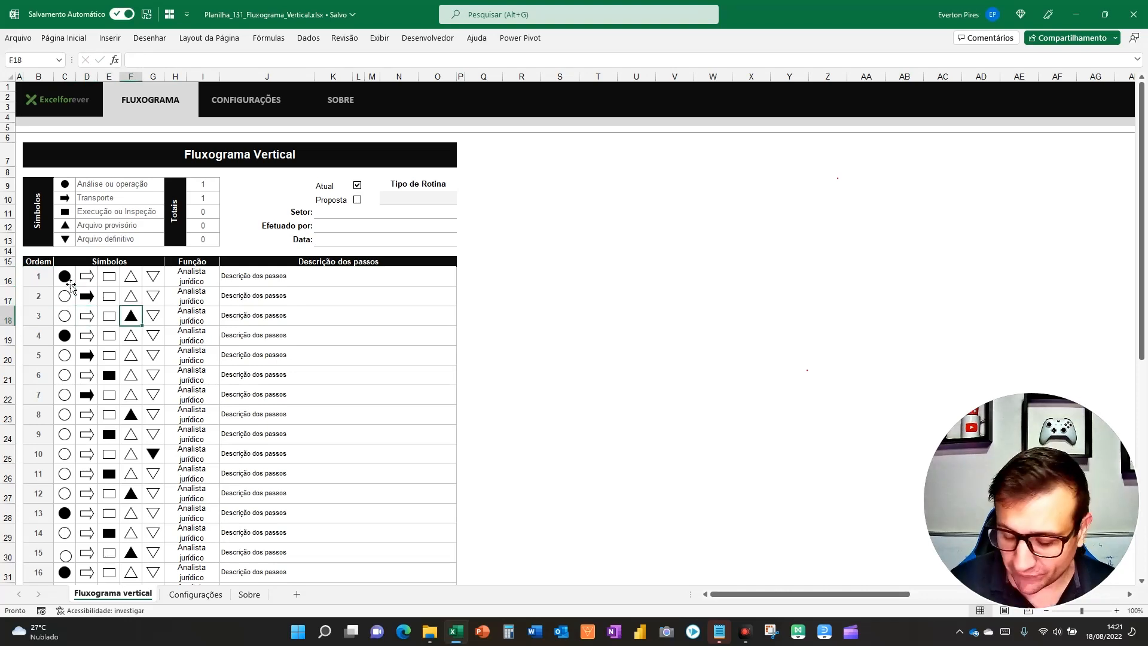
pyautogui.press('Down')
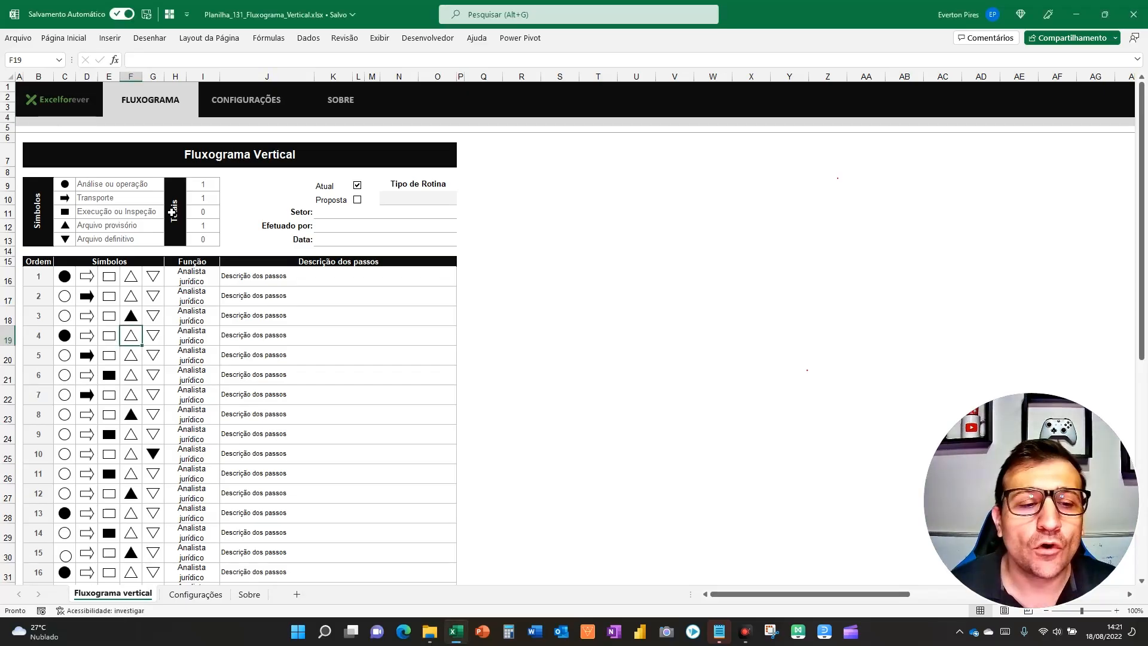
# Enter 1 in the cells behind order 4's black circle and order 5's black arrow
pyautogui.press('Left')
pyautogui.press('Left')
pyautogui.press('Left')
pyautogui.press('Down')
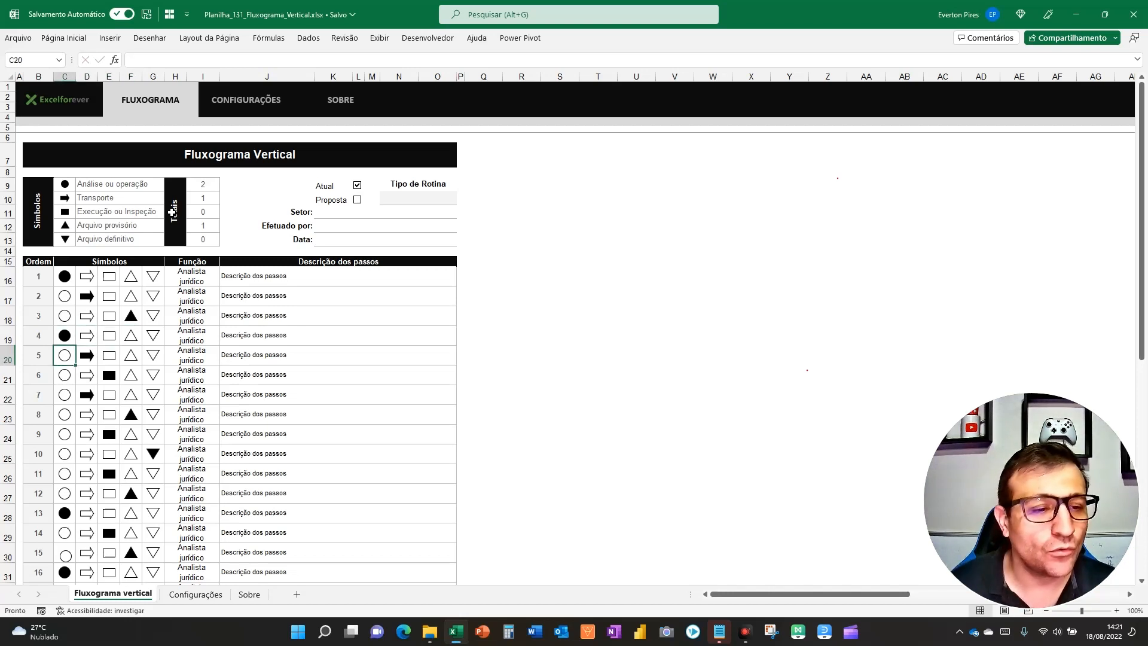
pyautogui.press('Right')
pyautogui.write('1')
pyautogui.press('Down')
# Enter 1 in the cells behind order 6's black rectangle and order 7's black arrow
pyautogui.press('Right')
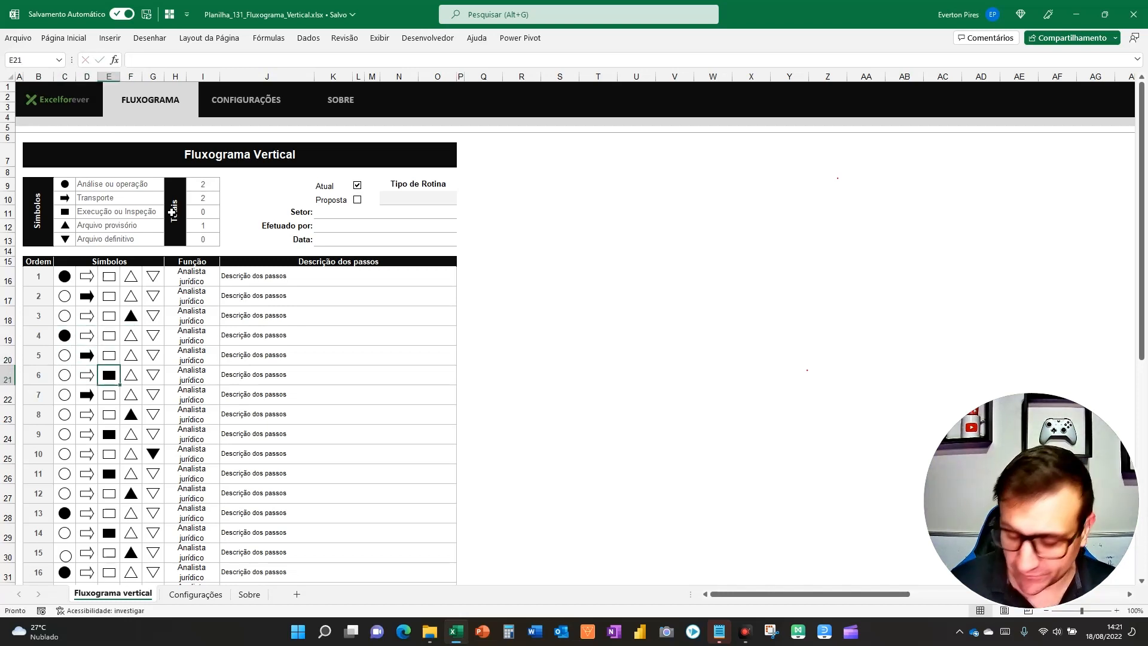
pyautogui.write('1')
pyautogui.press('Down')
pyautogui.press('Down')
pyautogui.press('Left')
pyautogui.press('Up')
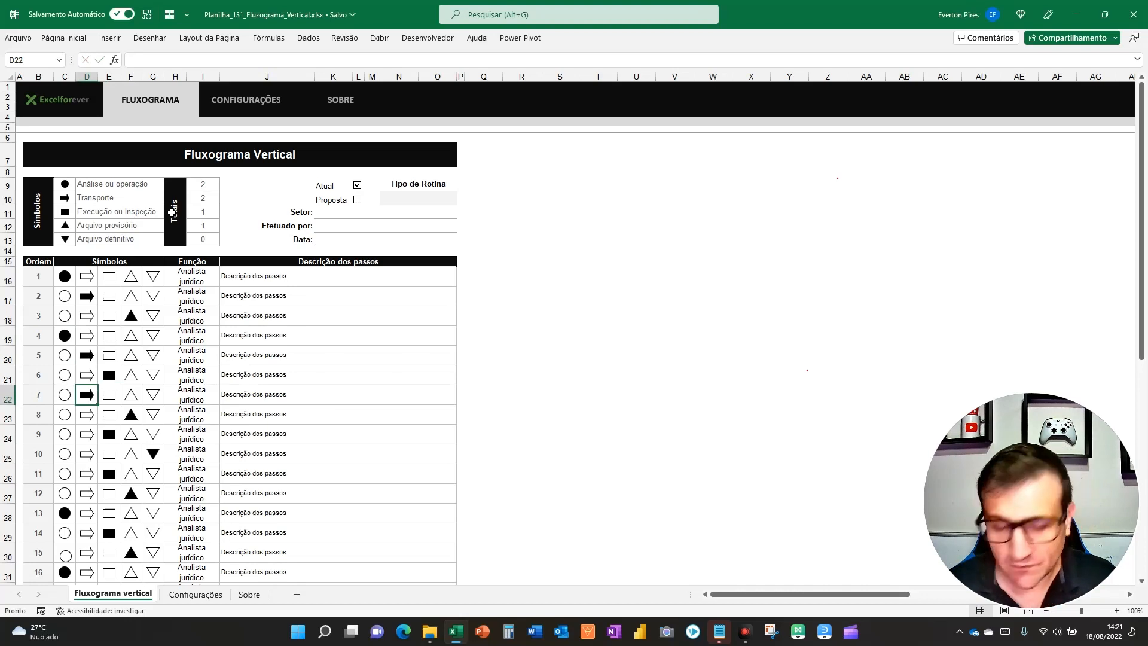
pyautogui.write('1')
pyautogui.press('Down')
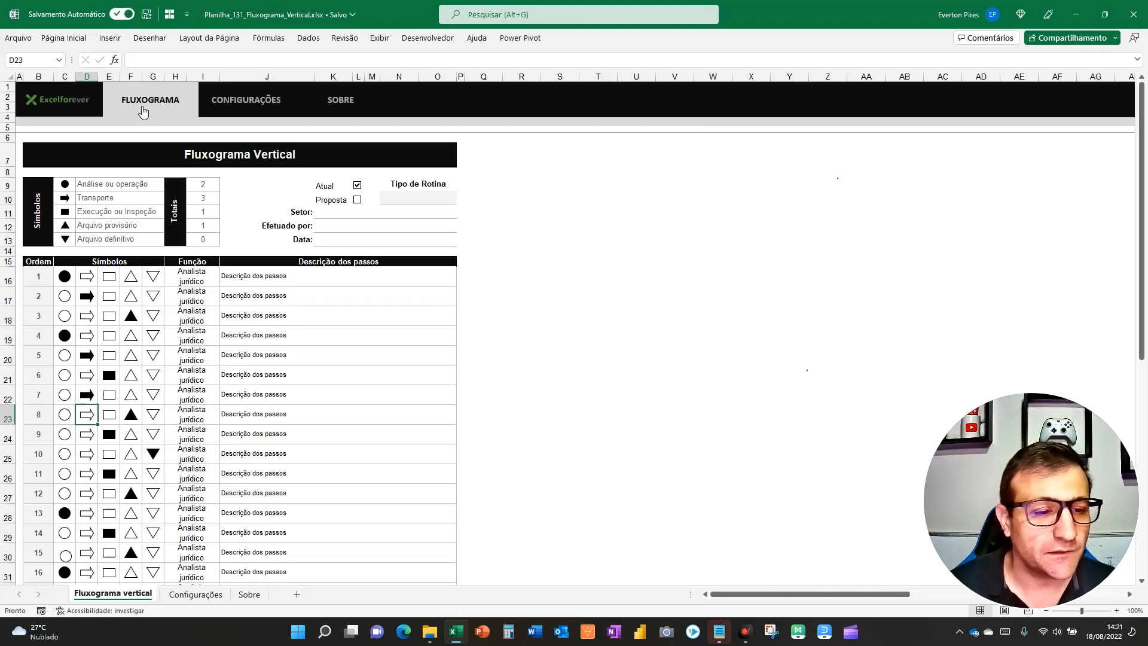
# Enter 1 behind each remaining black symbol from order 8 down to order 28's circle, and return to the top of the flowchart
pyautogui.press('Right')
pyautogui.press('Right')
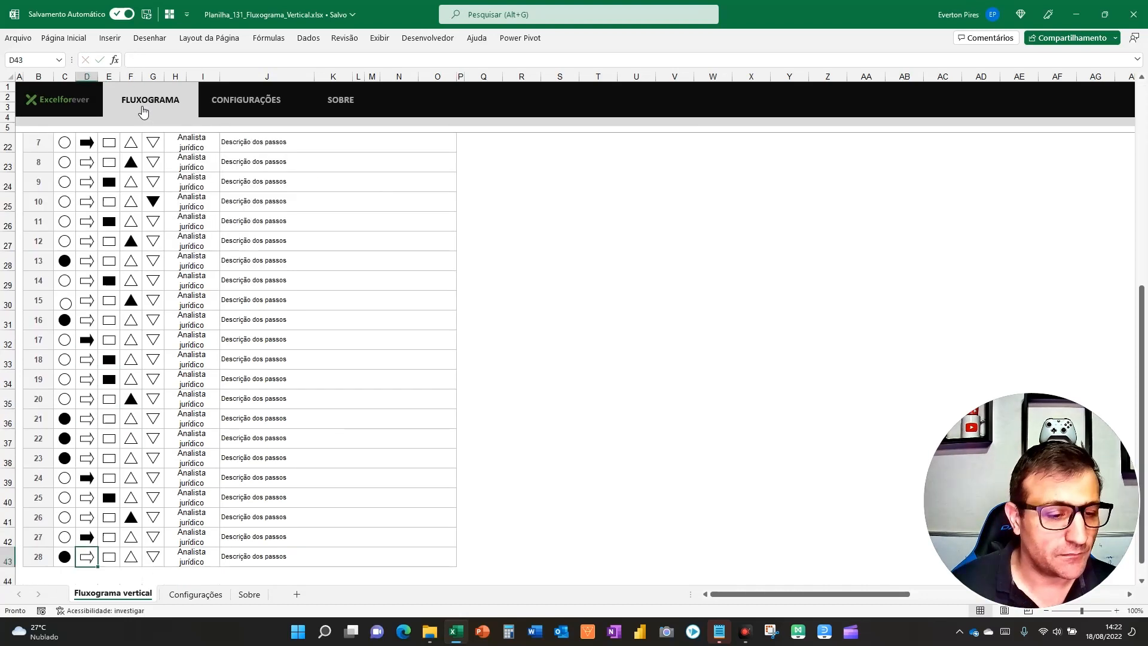
pyautogui.press('Left')
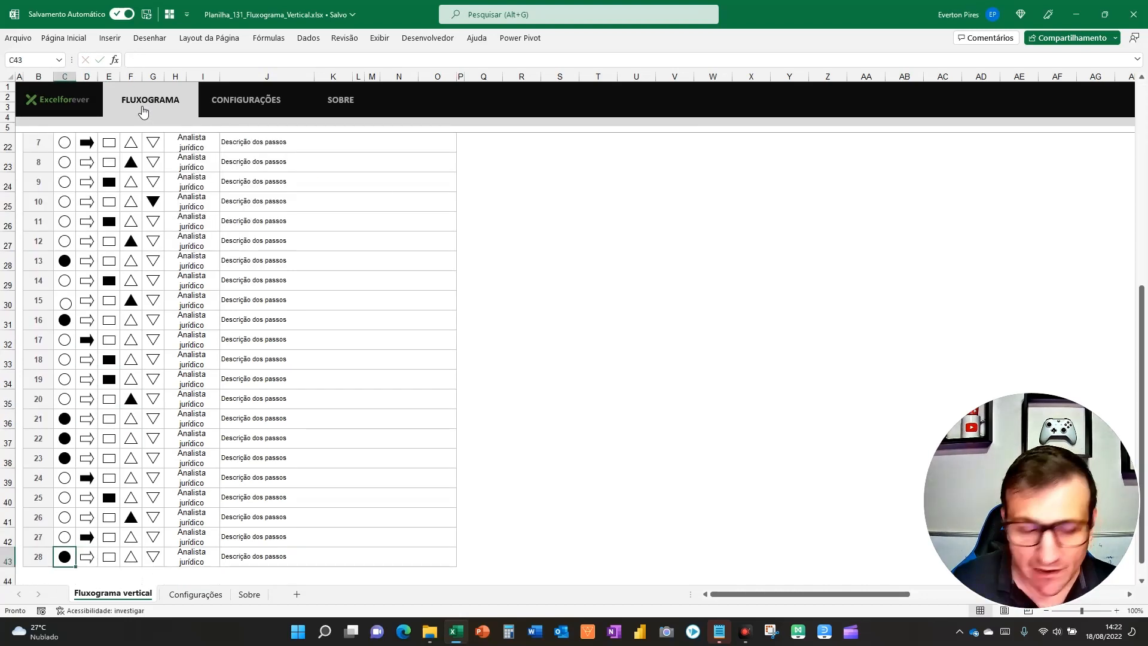
pyautogui.click(143, 111)
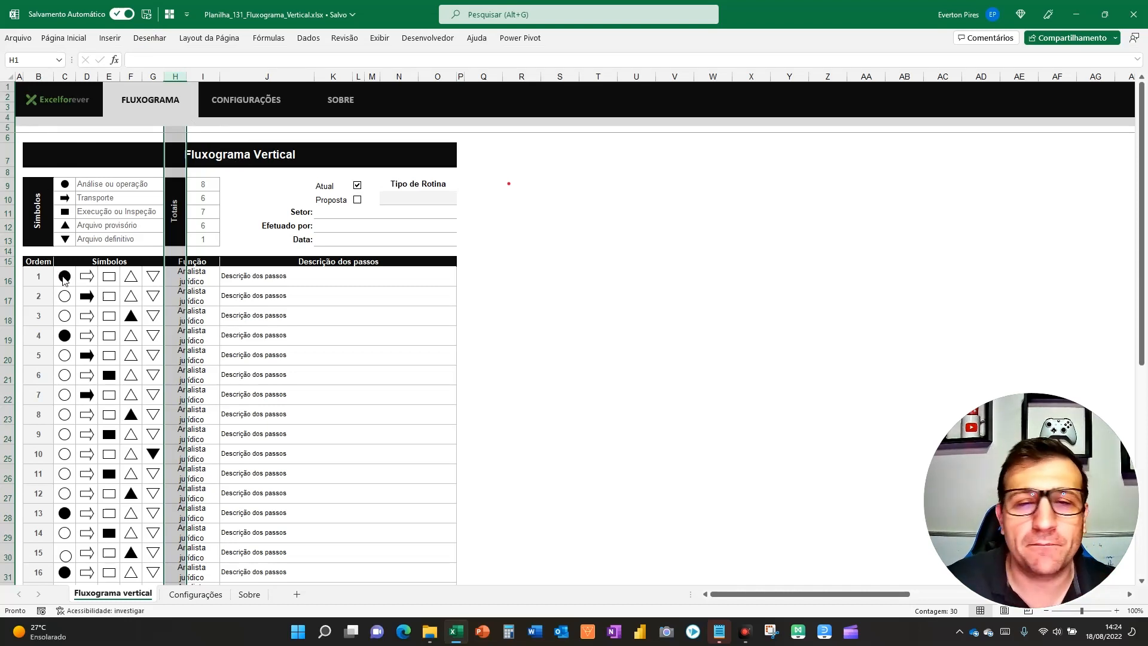
# Draw a red freehand line connecting the blackened symbols from order 1 down to order 16
pyautogui.moveTo(72, 282)
pyautogui.mouseDown()
pyautogui.moveTo(126, 311)
pyautogui.moveTo(127, 324)
pyautogui.moveTo(86, 329)
pyautogui.moveTo(70, 349)
pyautogui.moveTo(125, 413)
pyautogui.moveTo(107, 439)
pyautogui.moveTo(151, 456)
pyautogui.moveTo(115, 485)
pyautogui.moveTo(132, 494)
pyautogui.moveTo(72, 518)
pyautogui.moveTo(127, 549)
pyautogui.moveTo(124, 561)
pyautogui.moveTo(71, 573)
pyautogui.mouseUp()
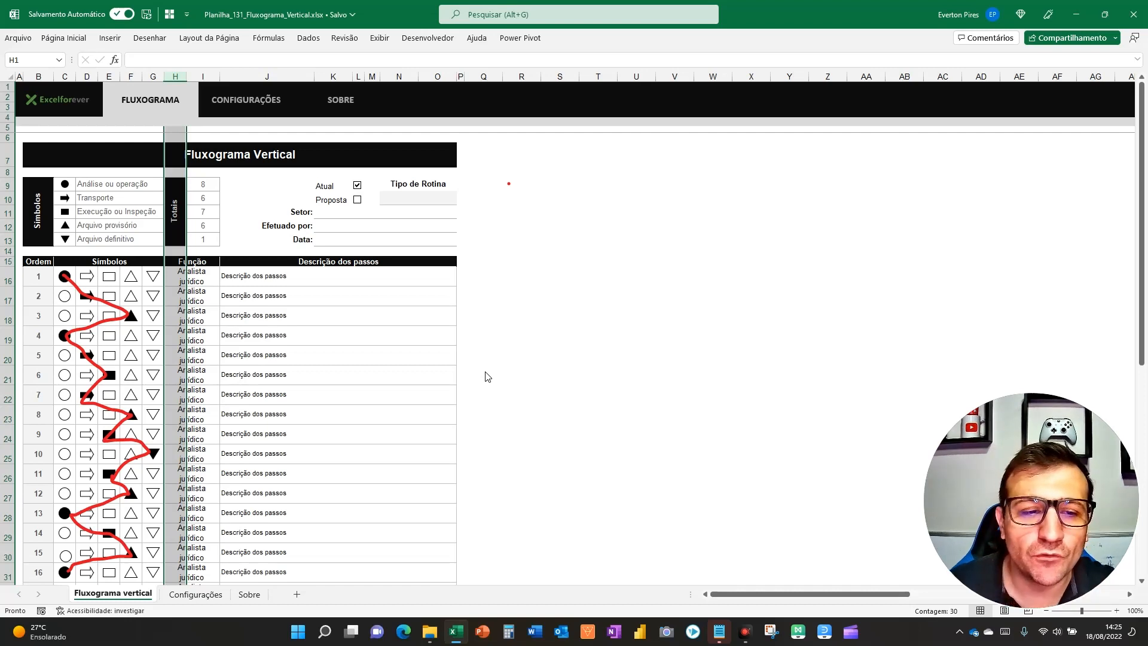
pyautogui.press('F5')
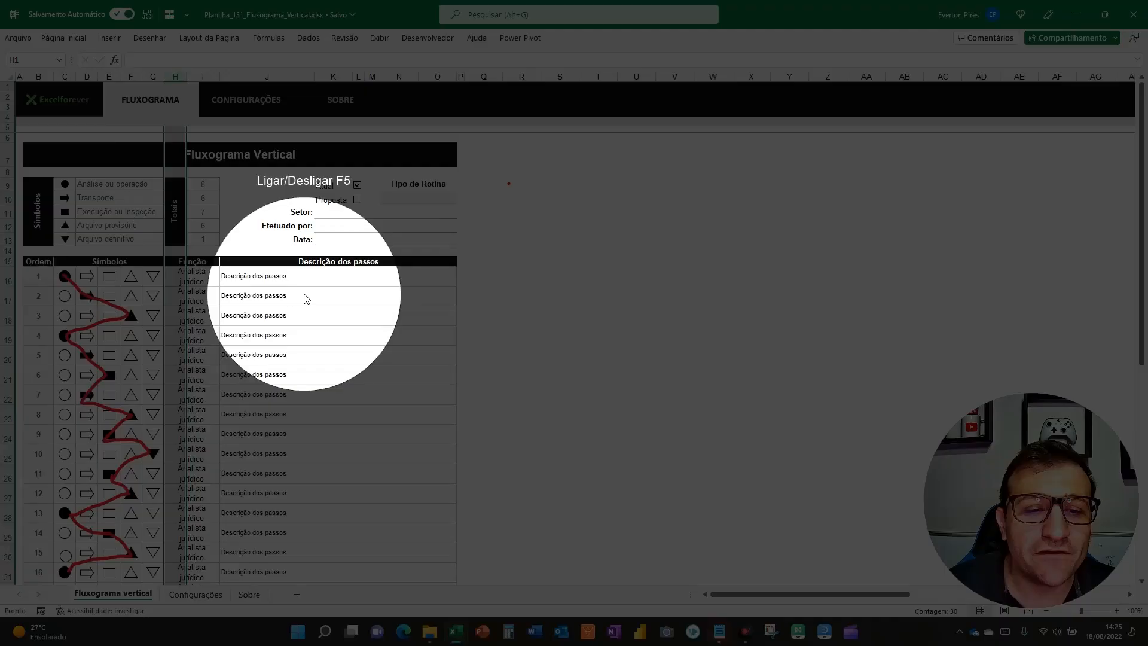
pyautogui.press('F5')
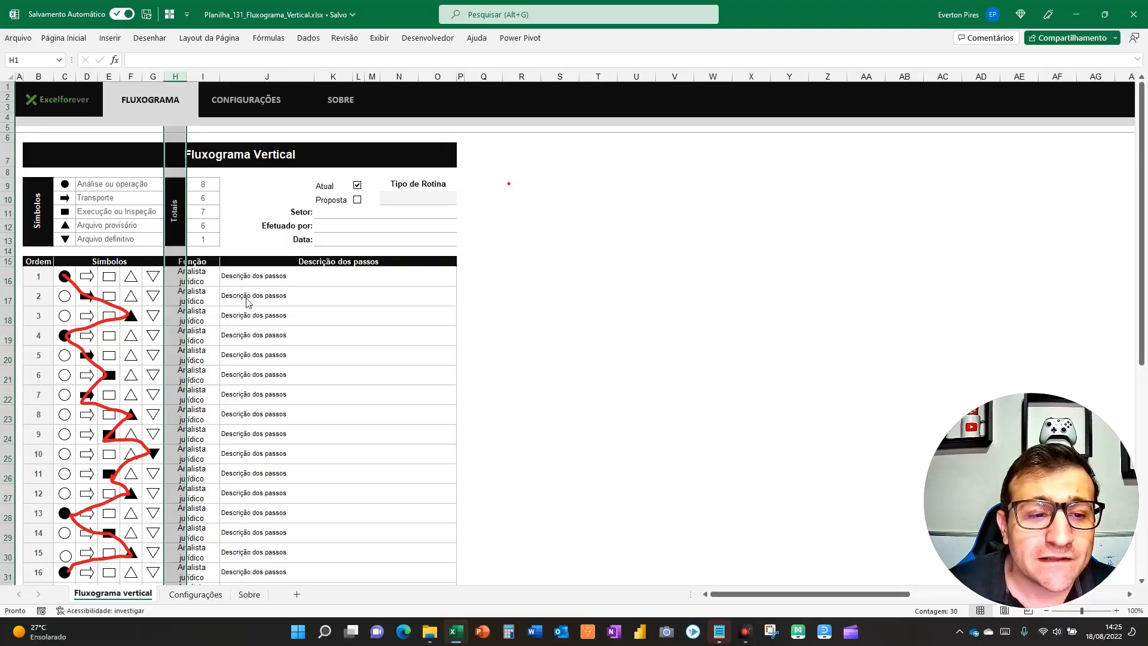
pyautogui.press('F5')
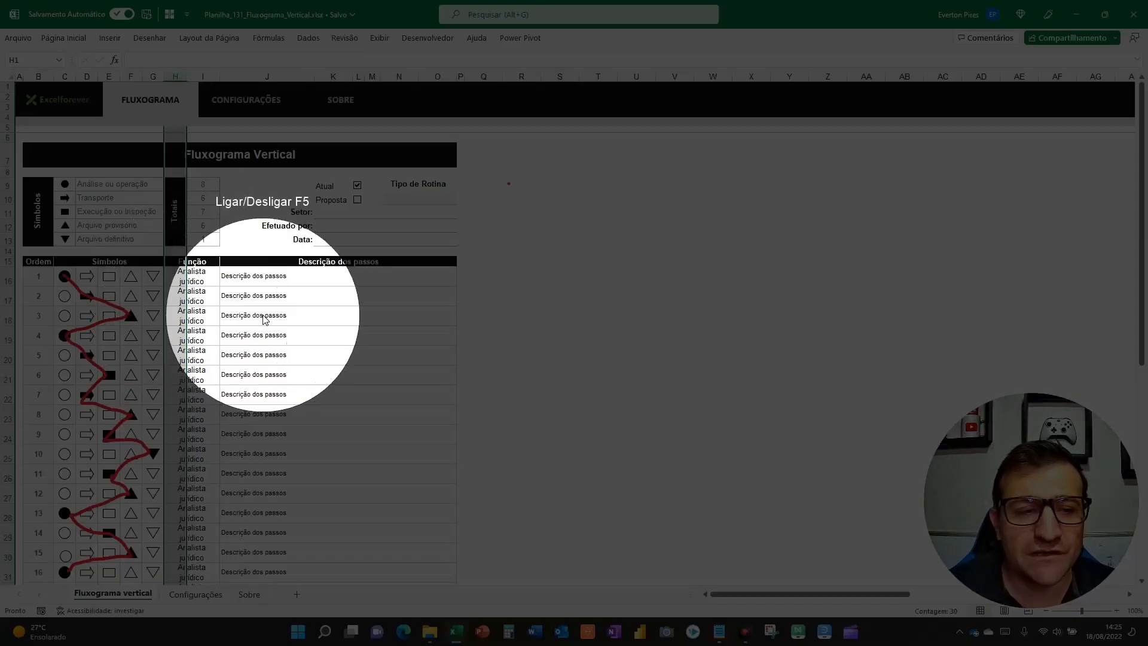
pyautogui.press('F5')
pyautogui.press('F5')
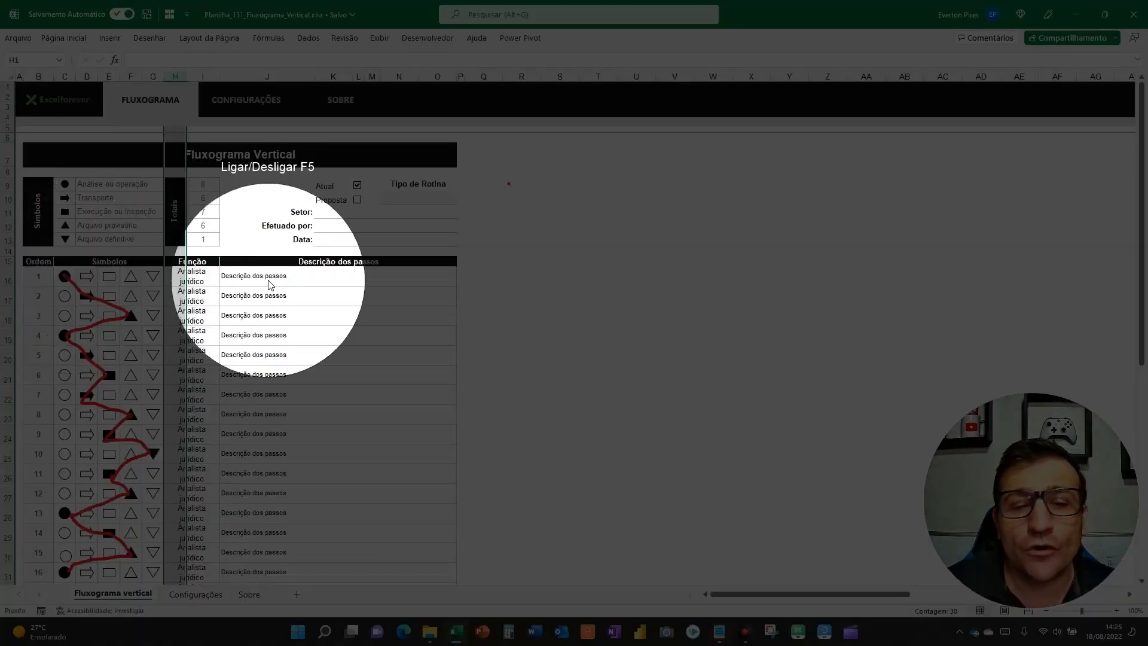
pyautogui.press('F5')
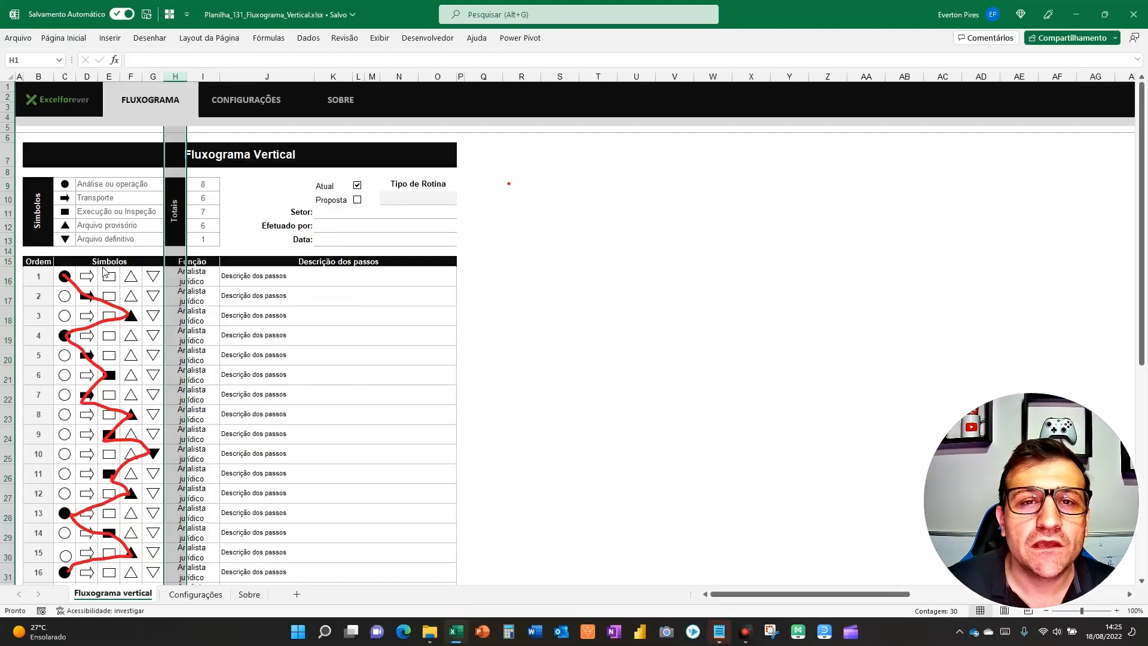
pyautogui.press('F5')
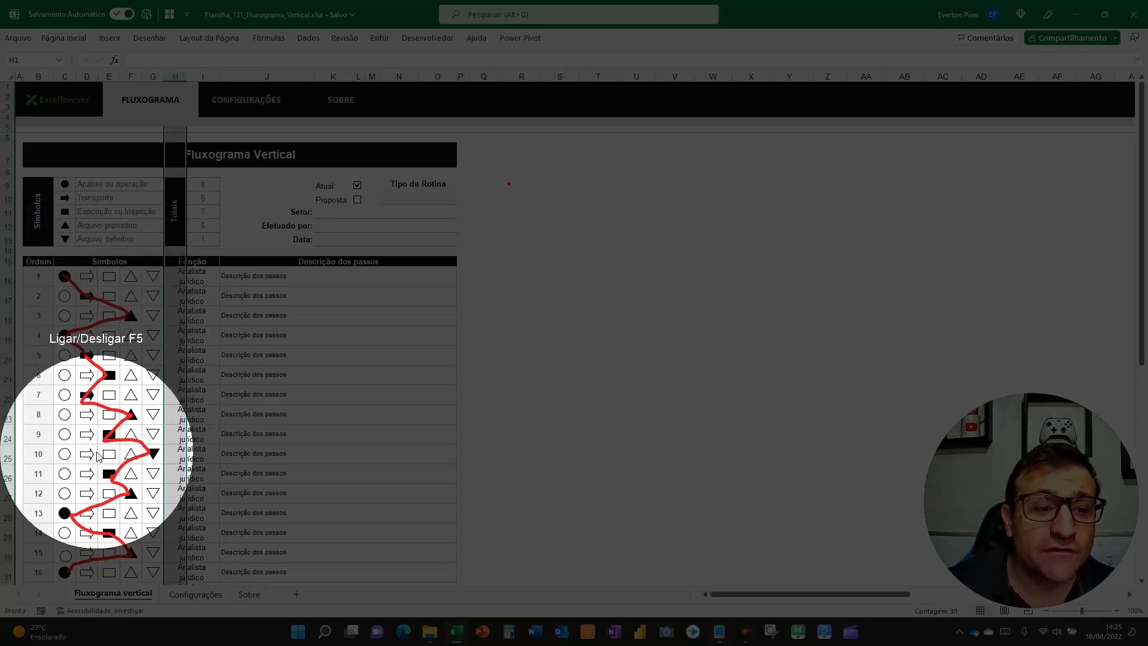
pyautogui.press('F5')
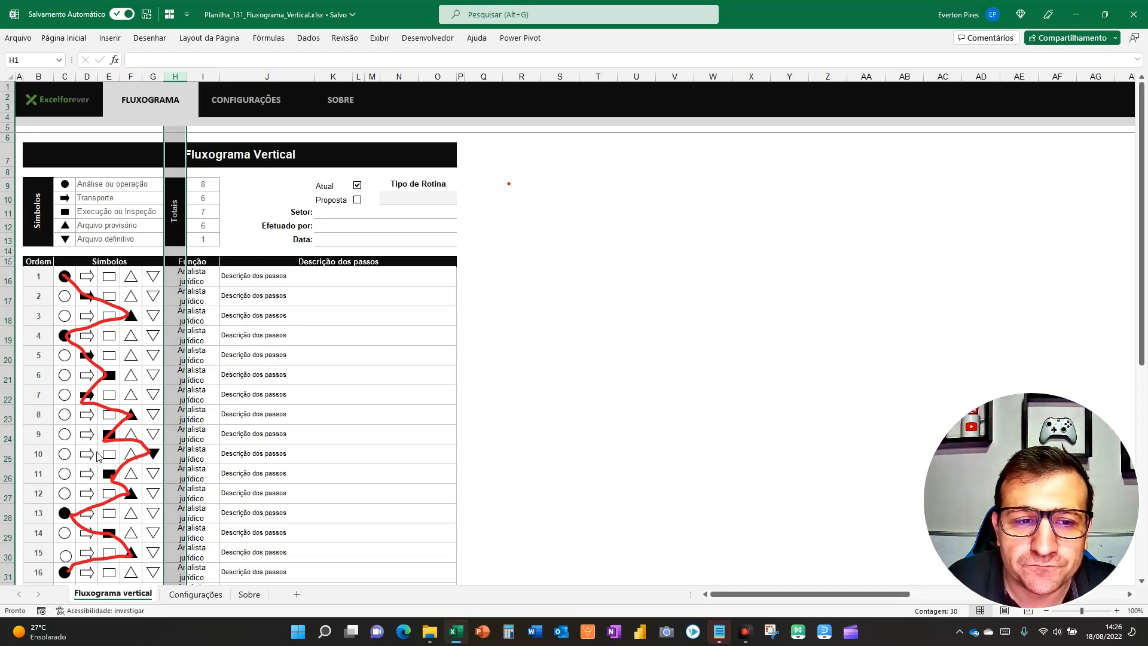
pyautogui.press('F5')
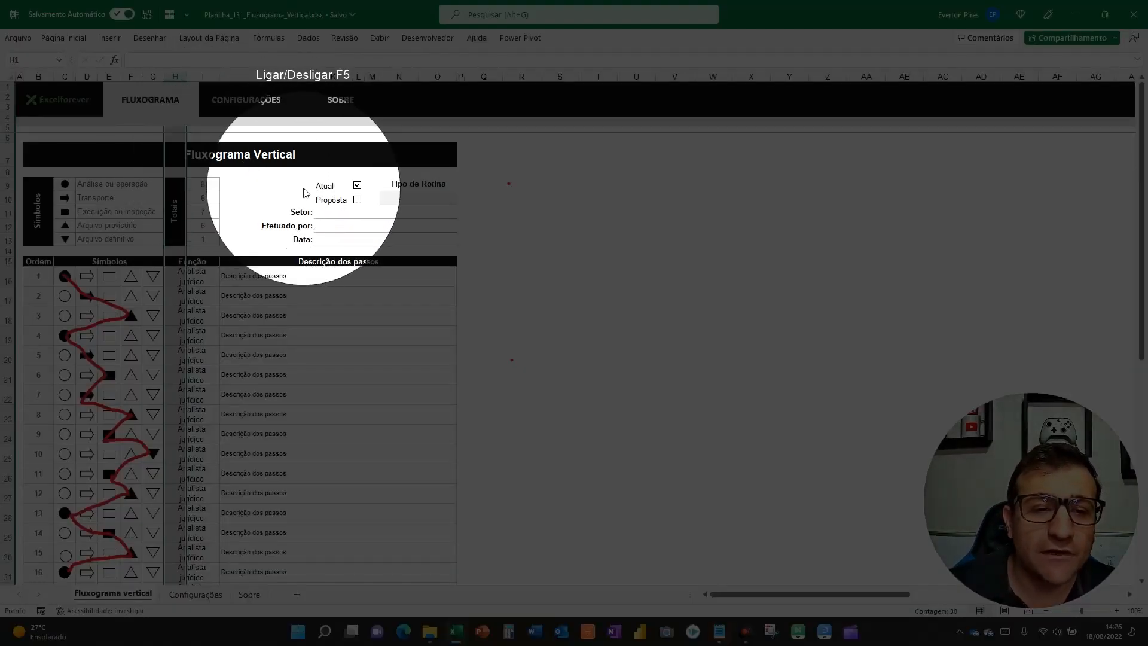
pyautogui.press('F5')
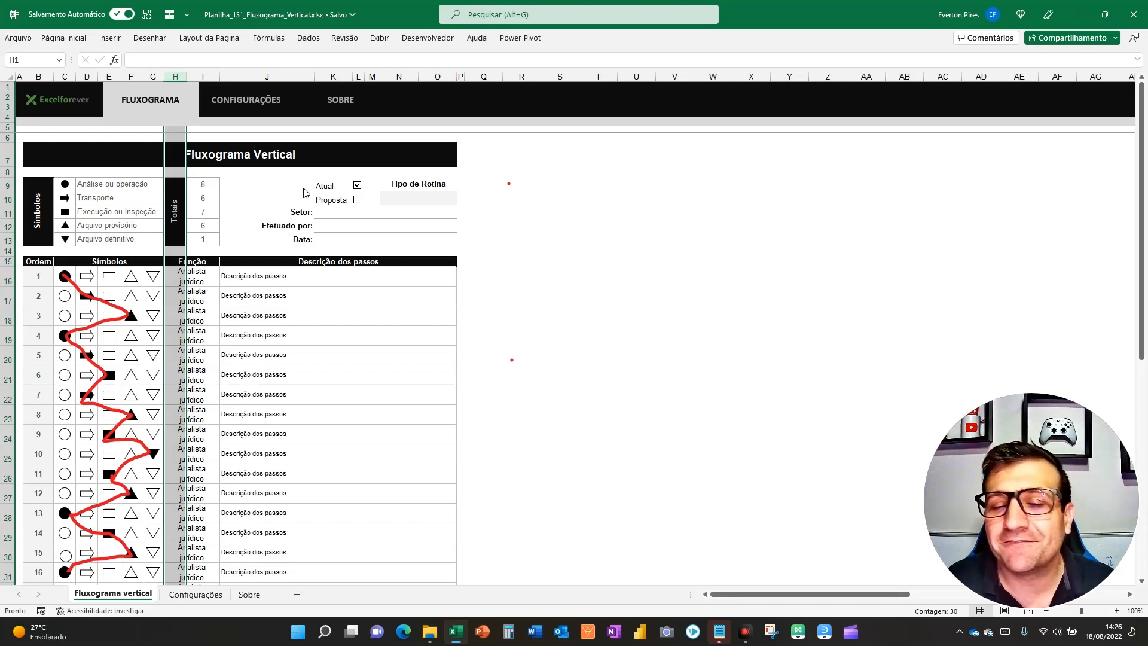